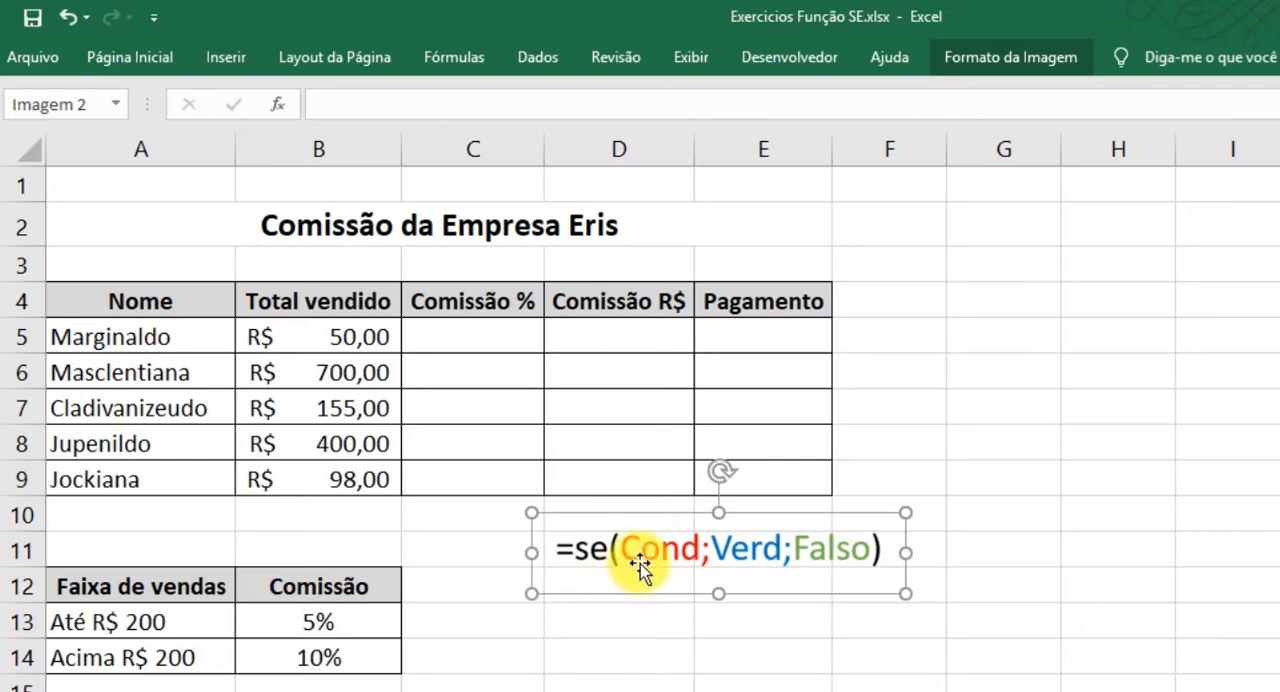
Nudge the =se(Cond;Verd;Falso) syntax picture slightly left and down below the commission table, leaving it deselected.
mouse_move(636, 548)
left_mouse_down()
mouse_move(650, 550)
mouse_move(624, 545)
left_mouse_up()
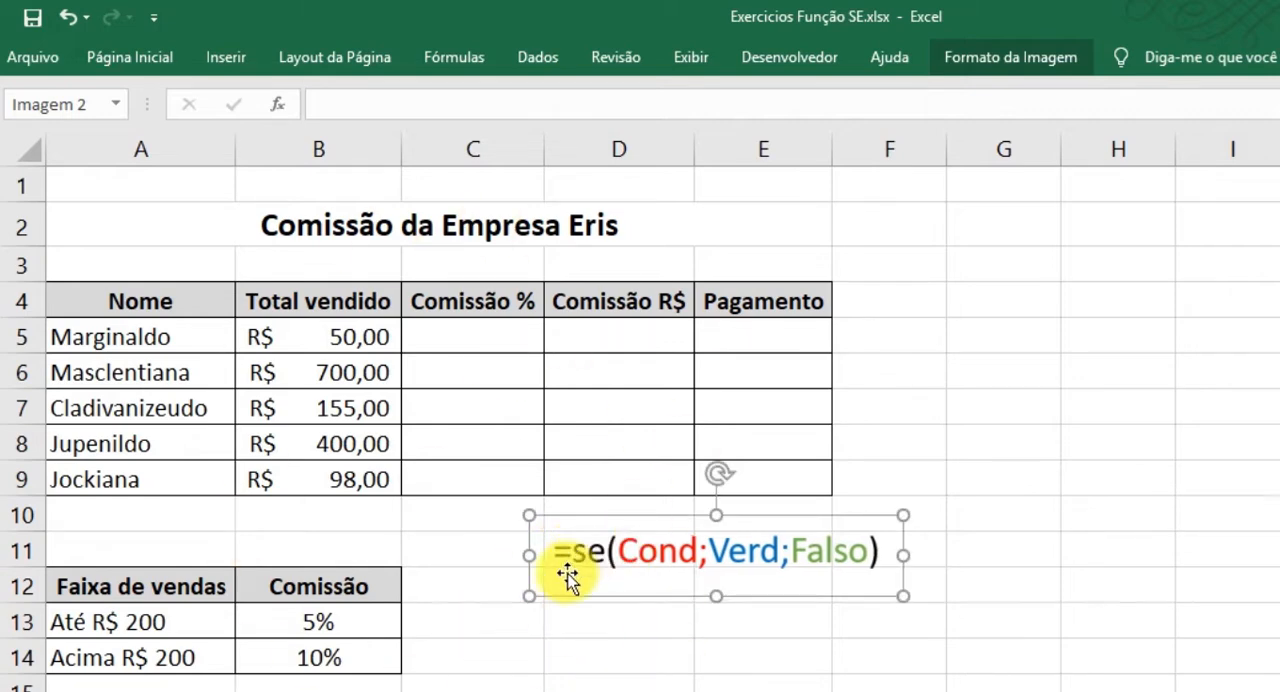
left_click(598, 682)
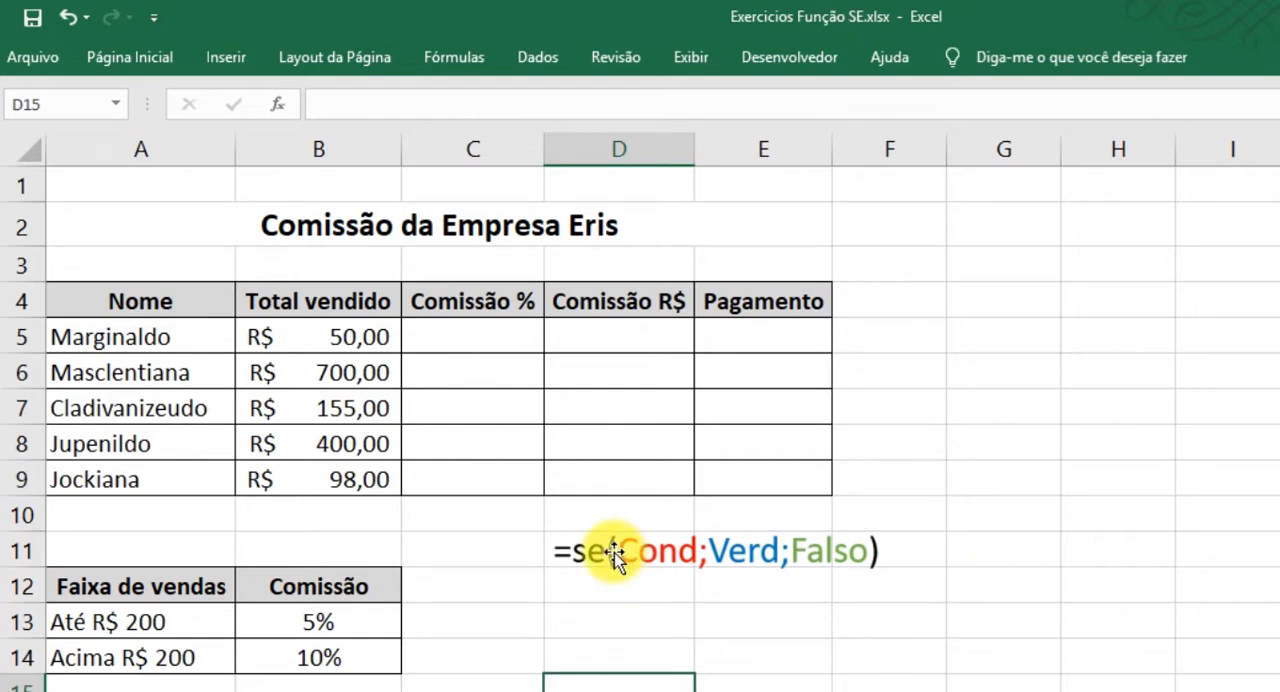
left_click_drag(117, 180, 688, 666)
left_click(940, 611)
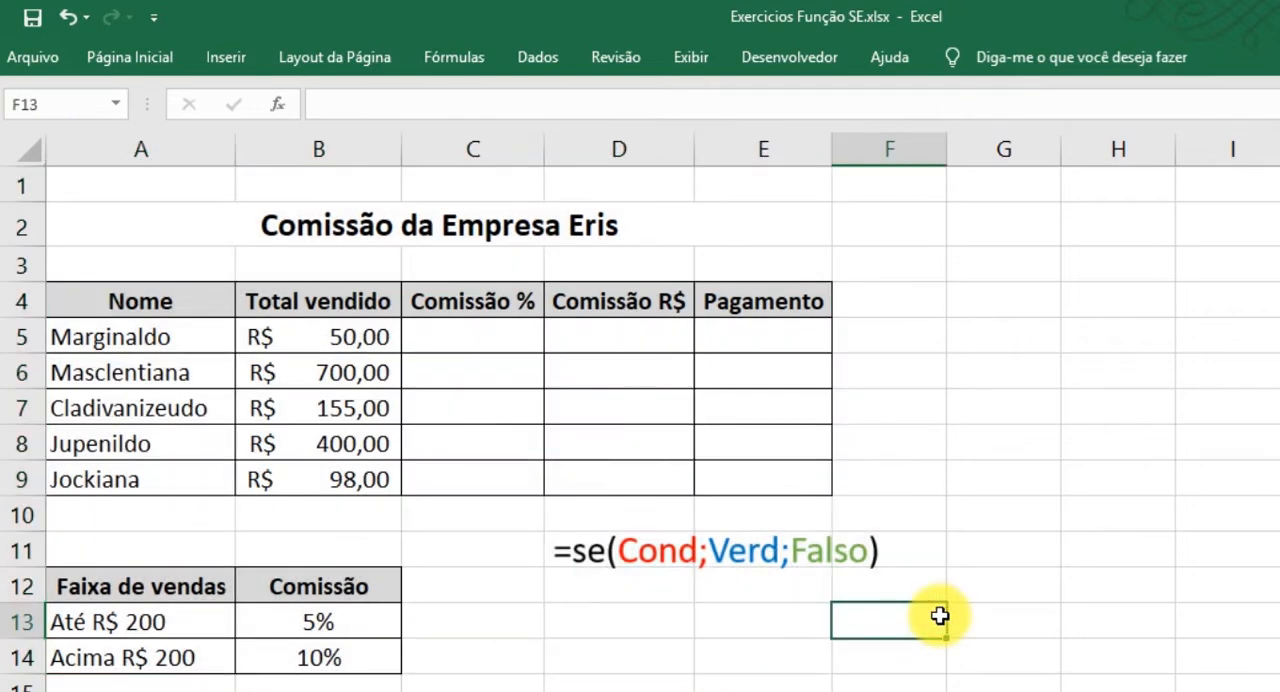
Examine the sheet title, the first Comissão % cell, and the Nome and Total vendido columns in rows 5 to 9.
left_click(329, 223)
double_click(560, 225)
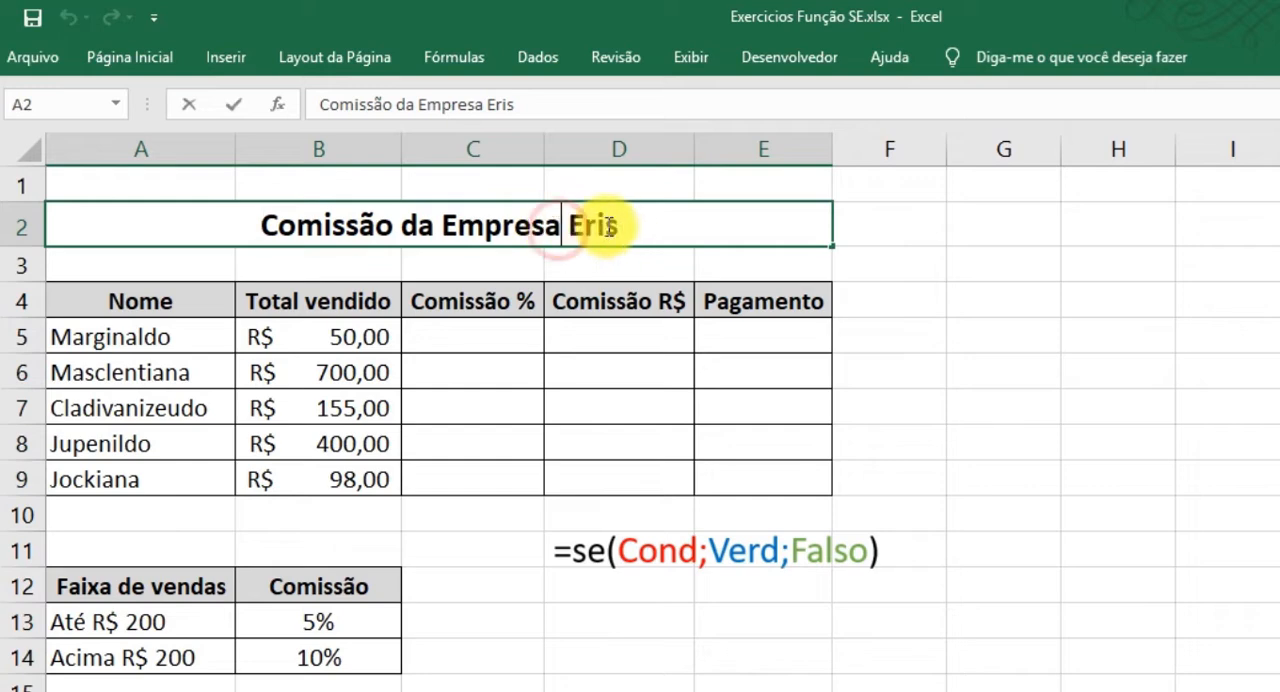
double_click(608, 227)
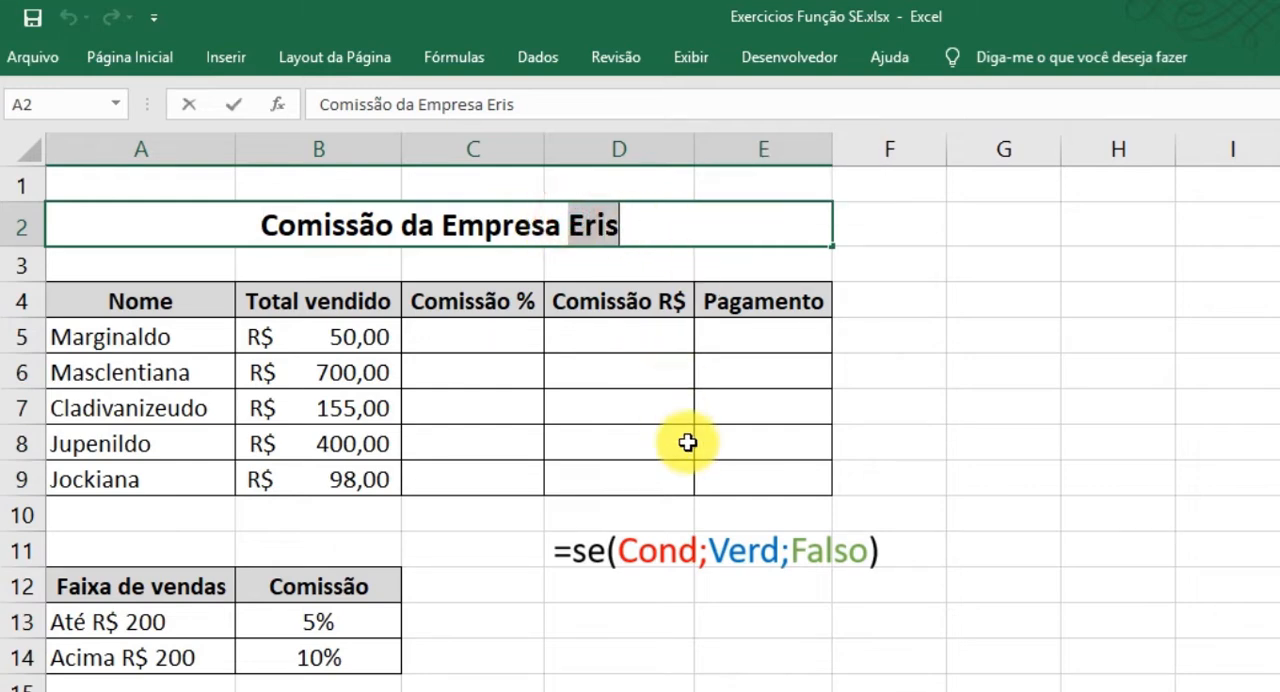
key("Return")
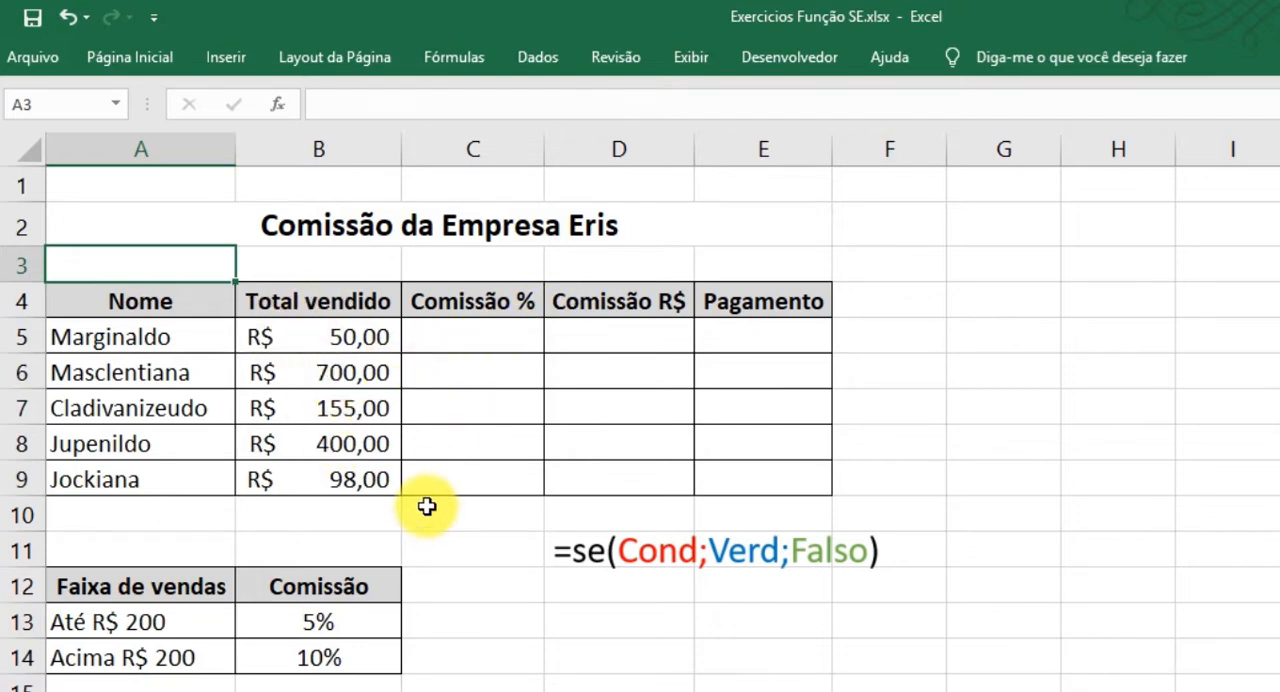
left_click(456, 332)
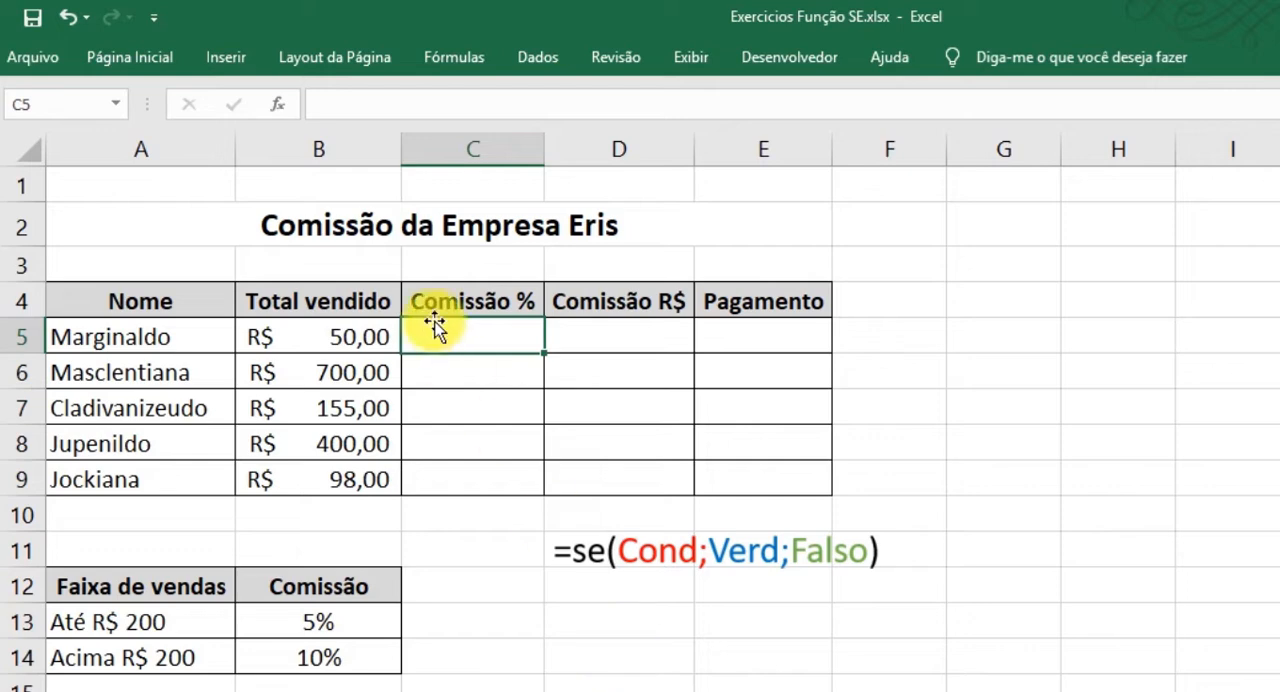
left_click_drag(338, 331, 334, 472)
left_click_drag(191, 328, 196, 486)
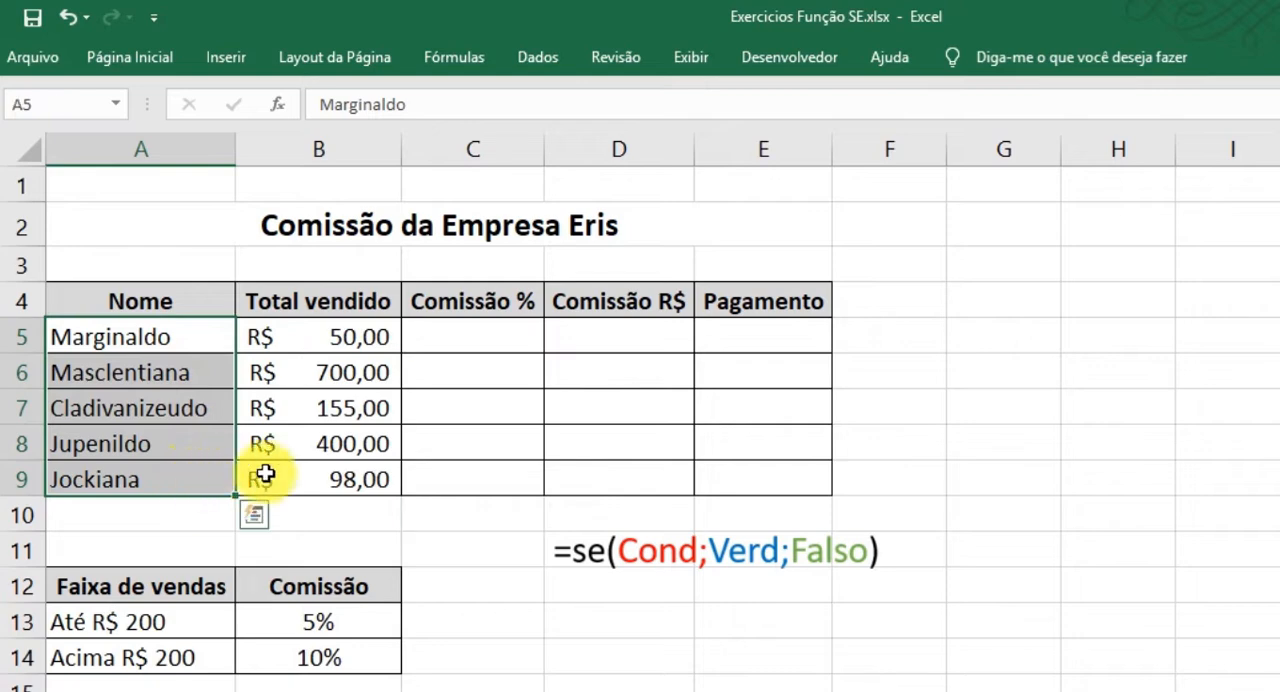
Examine the Faixa de vendas table and the commission rate for each sales range in A12:B14.
left_click_drag(66, 592, 330, 658)
left_click(472, 651)
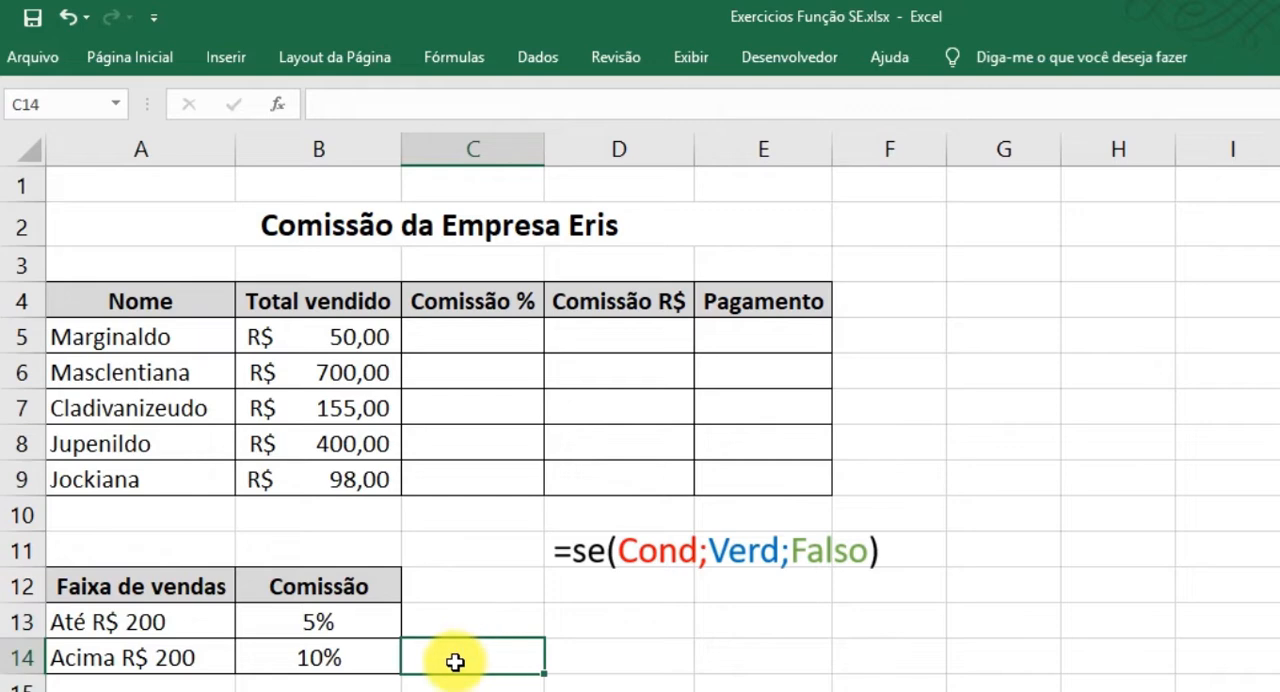
left_click(120, 590)
left_click_drag(120, 590, 288, 652)
left_click(94, 633)
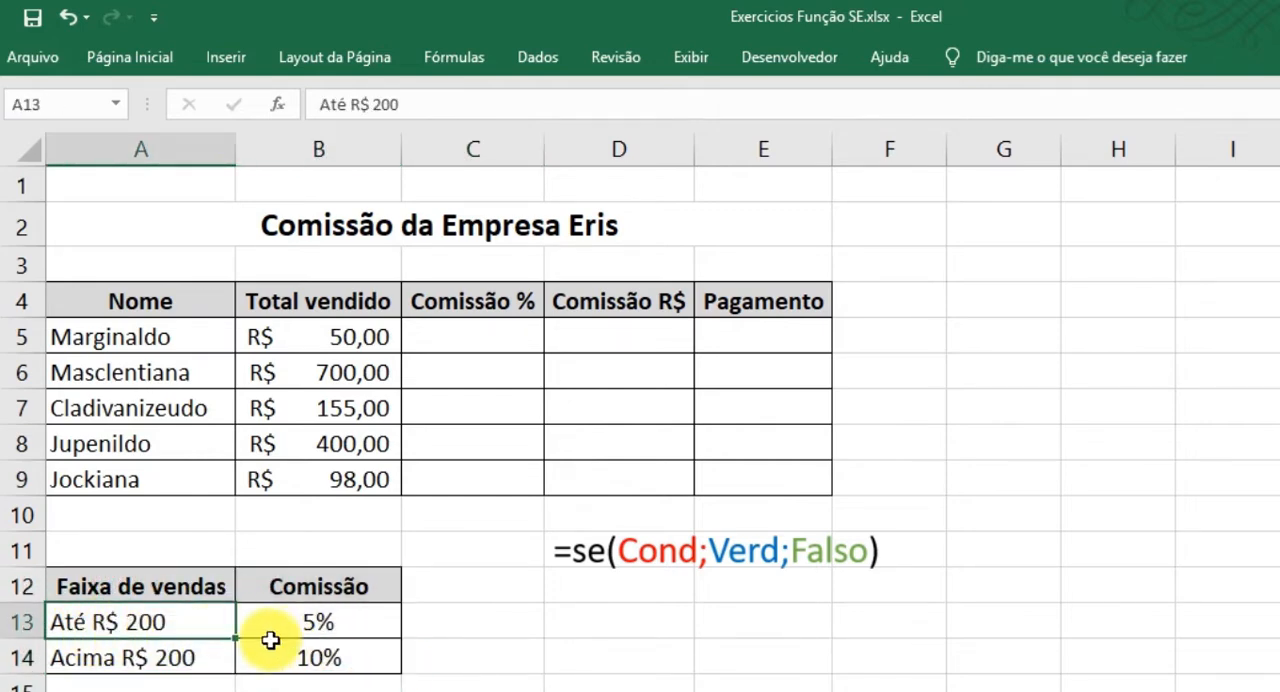
left_click(325, 622)
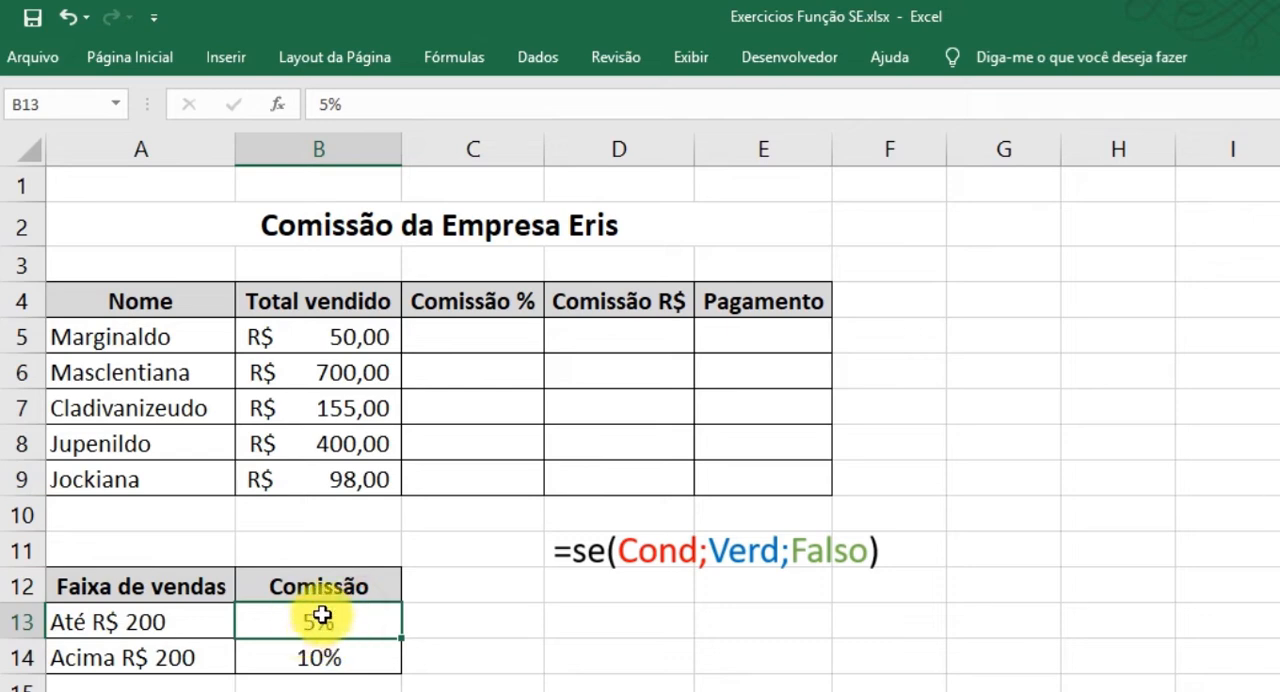
double_click(138, 657)
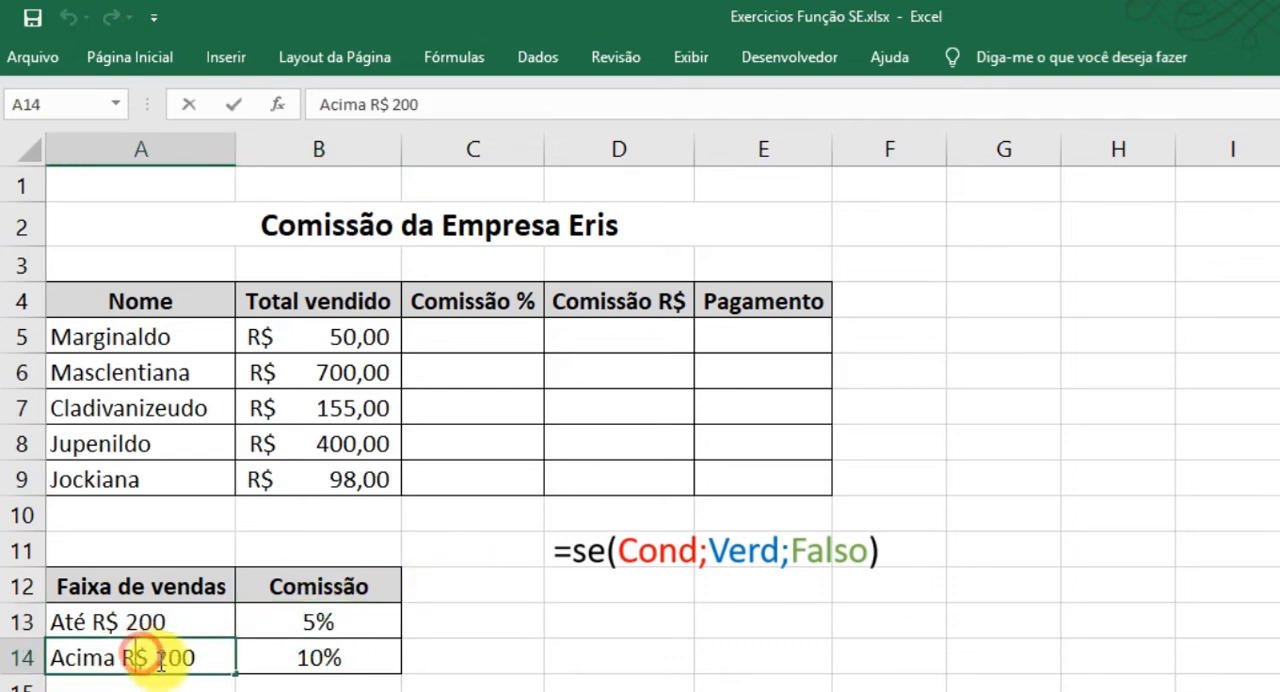
left_click_drag(158, 657, 203, 657)
left_click(343, 658)
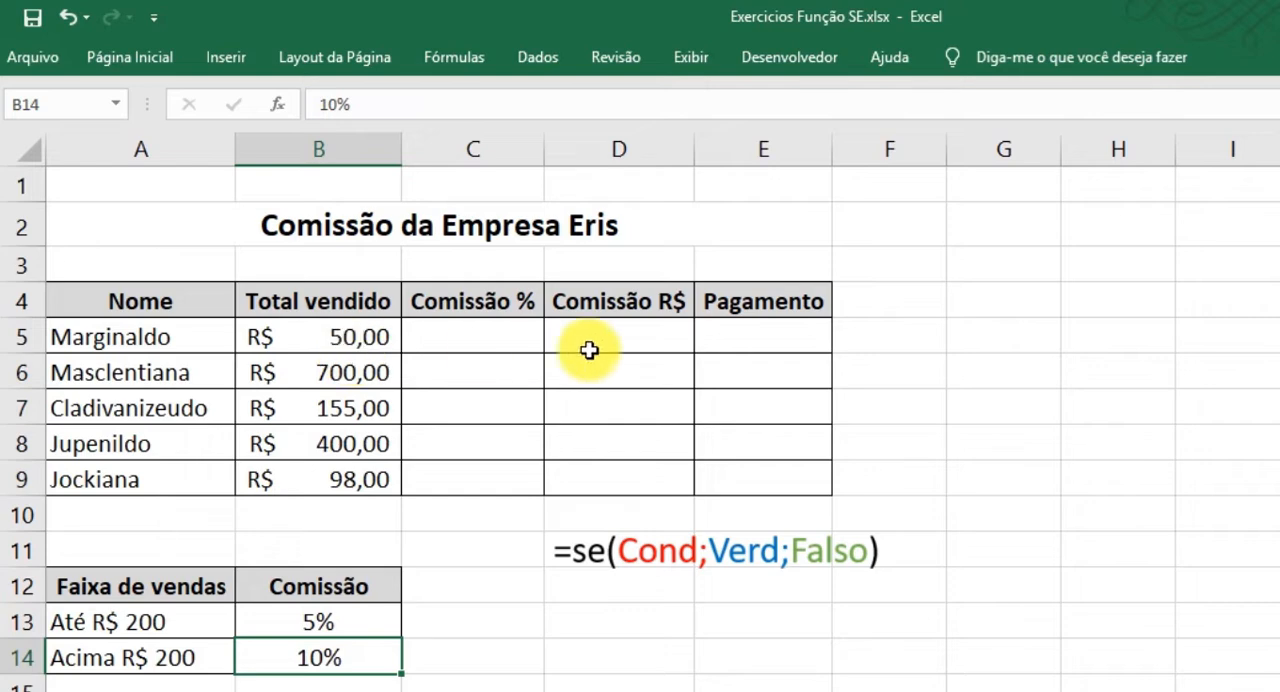
Review the Comissão % column in C4:C9 against the commission rates in B13:B14.
left_click_drag(495, 303, 492, 467)
left_click_drag(486, 309, 483, 484)
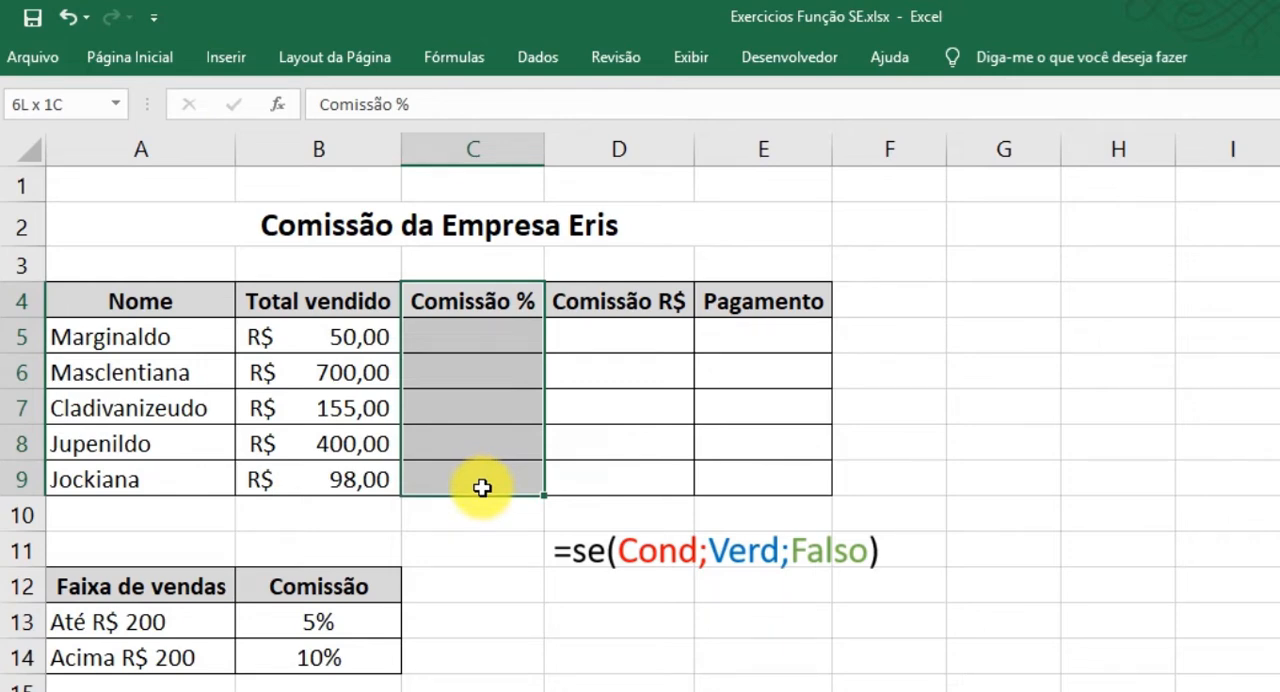
left_click_drag(482, 487, 482, 487)
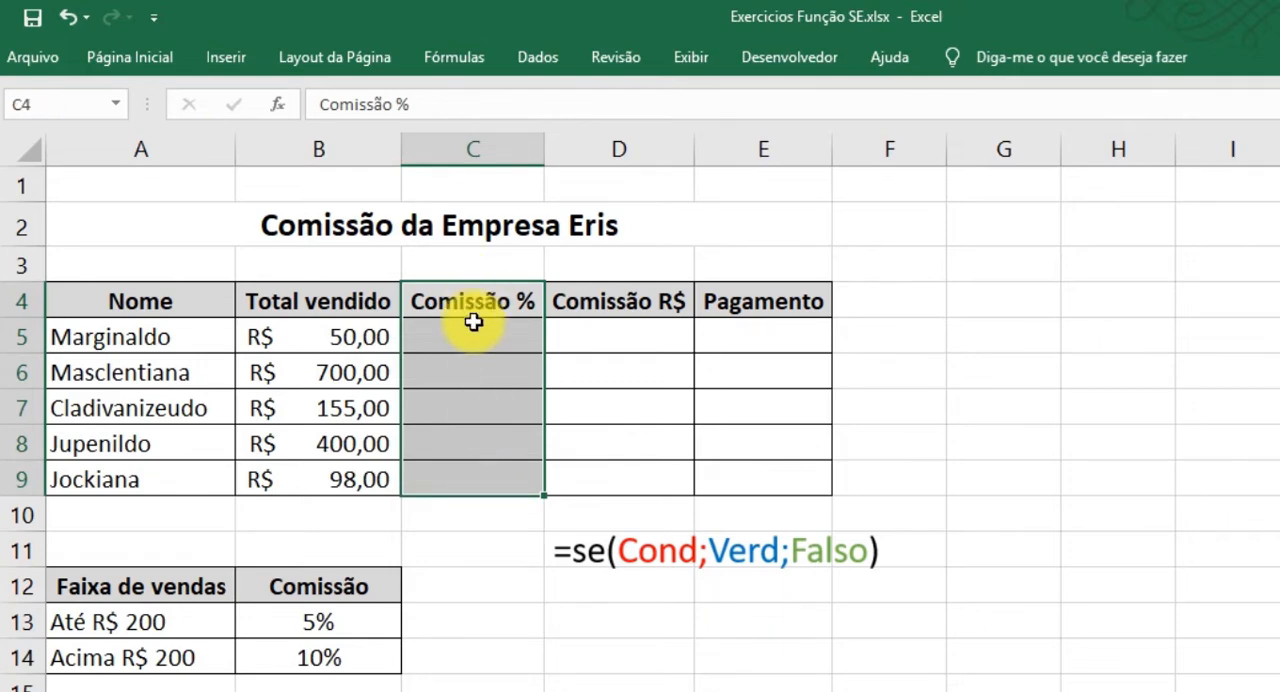
left_click(473, 331)
left_click_drag(473, 331, 477, 480)
left_click_drag(318, 620, 321, 656)
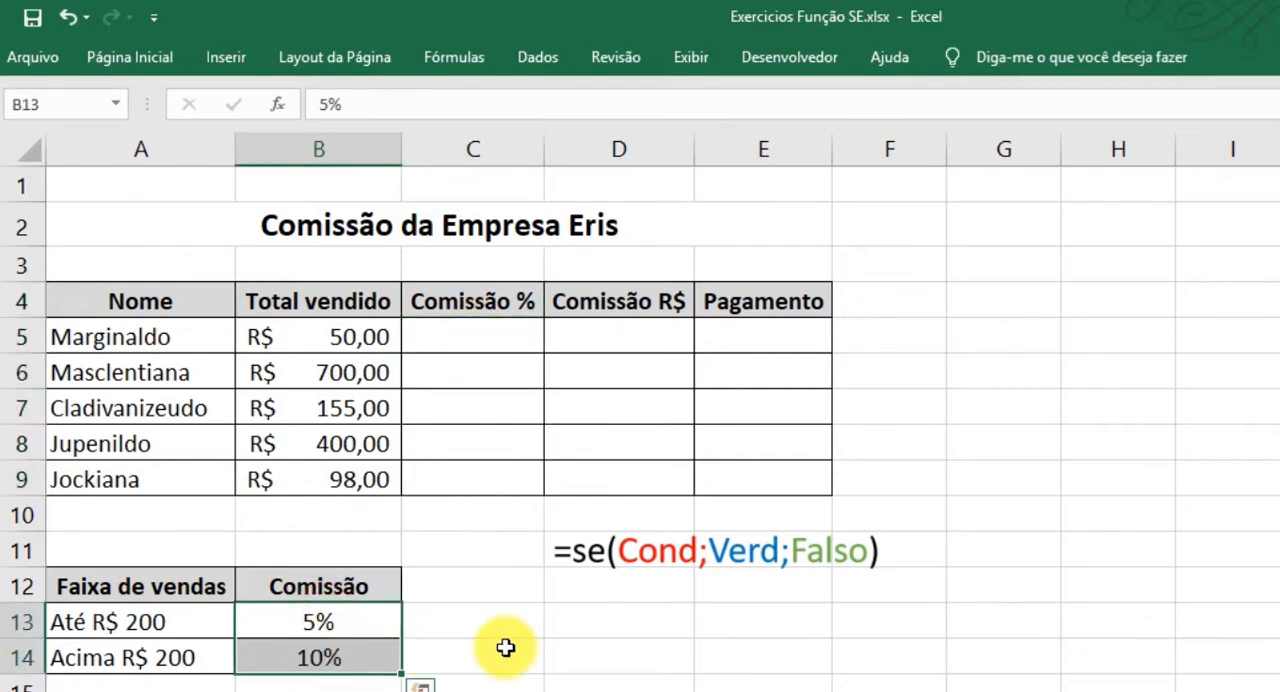
left_click_drag(477, 335, 480, 483)
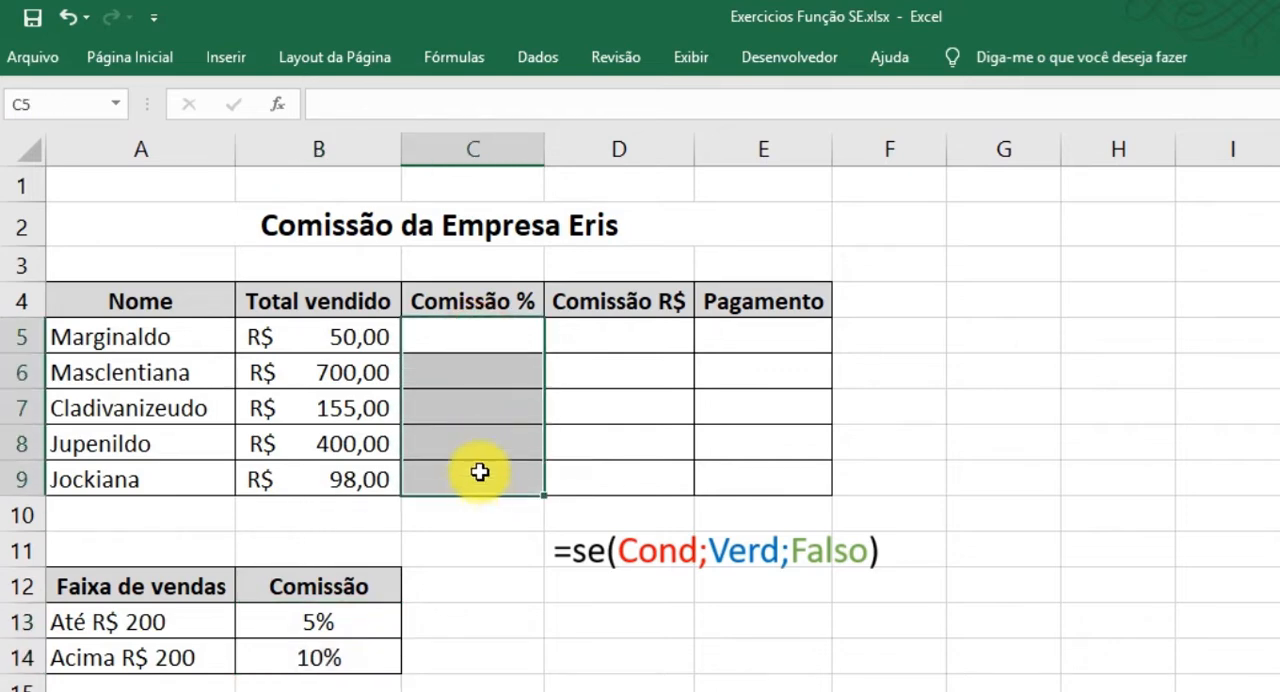
left_click_drag(476, 340, 477, 486)
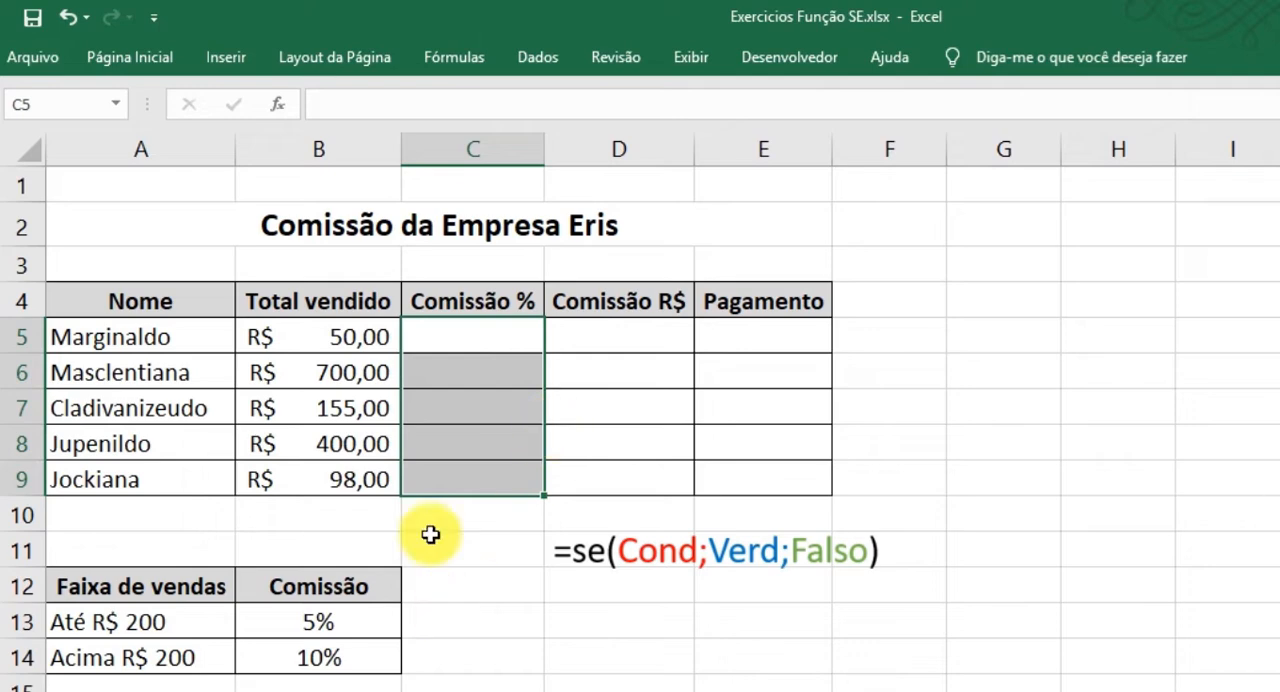
left_click_drag(472, 327, 471, 480)
left_click_drag(471, 332, 471, 489)
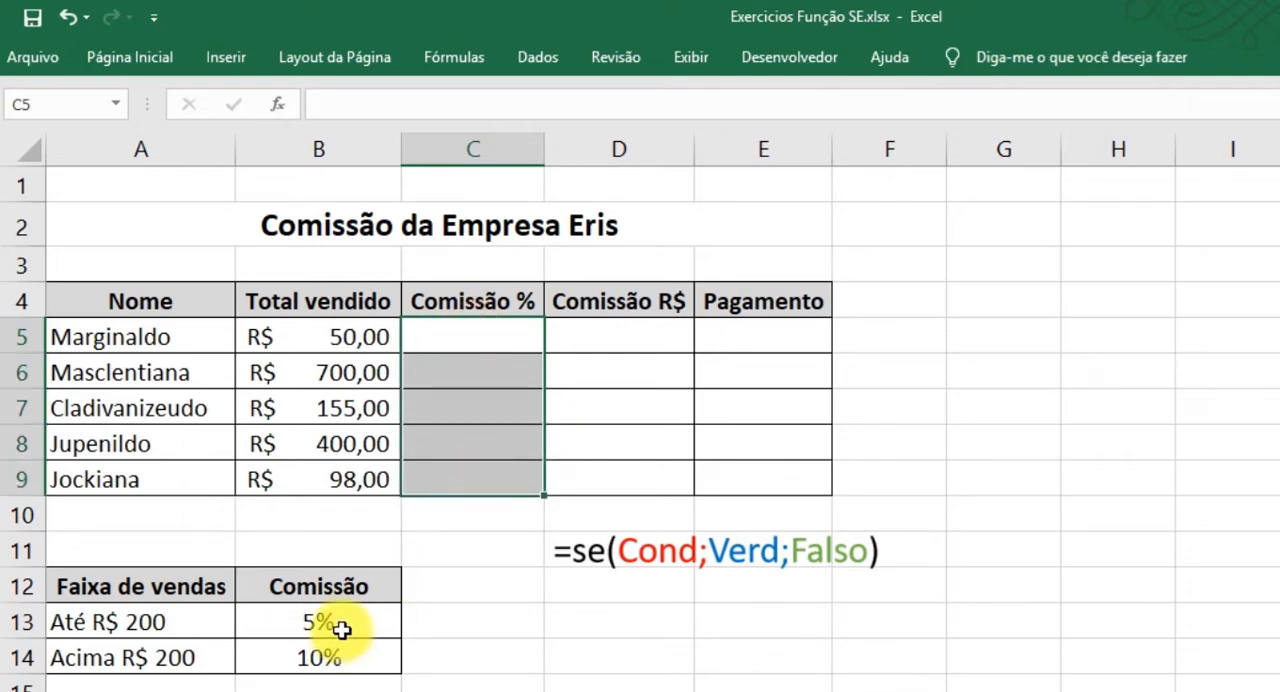
Compare the two sales-range rows, pairing each limit in A13:A14 with its rate in B13:B14.
left_click_drag(345, 590, 140, 664)
left_click(463, 663)
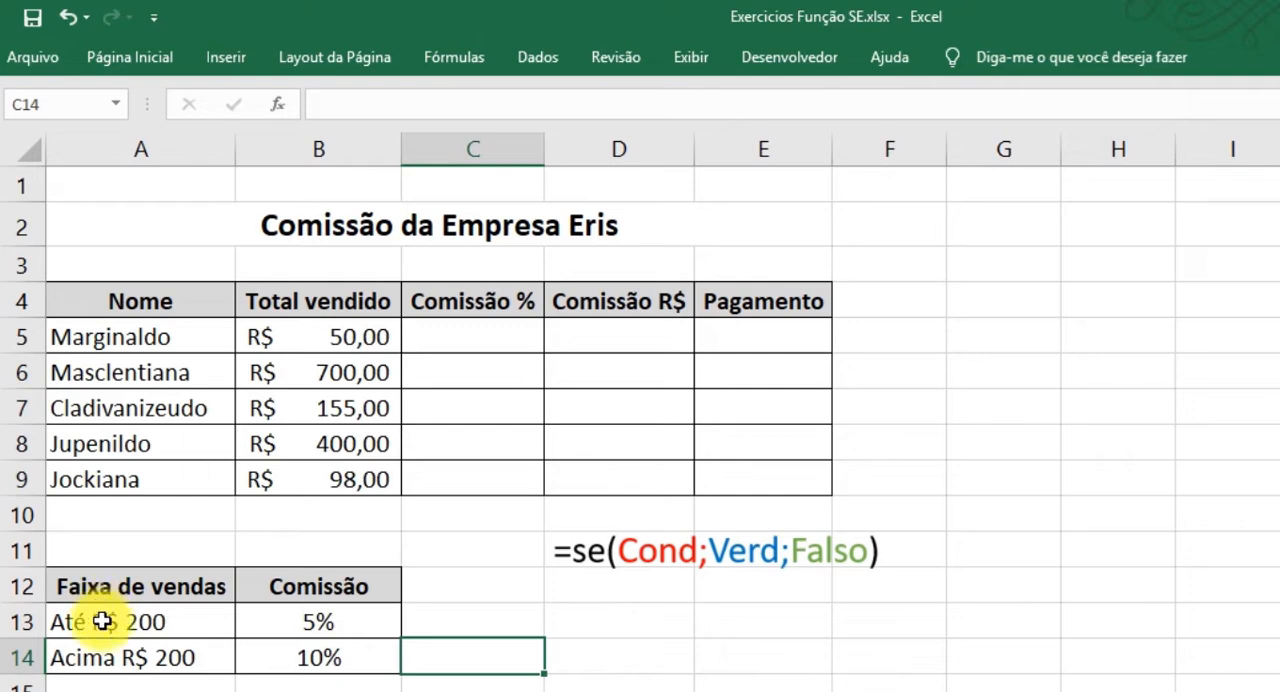
left_click(135, 620)
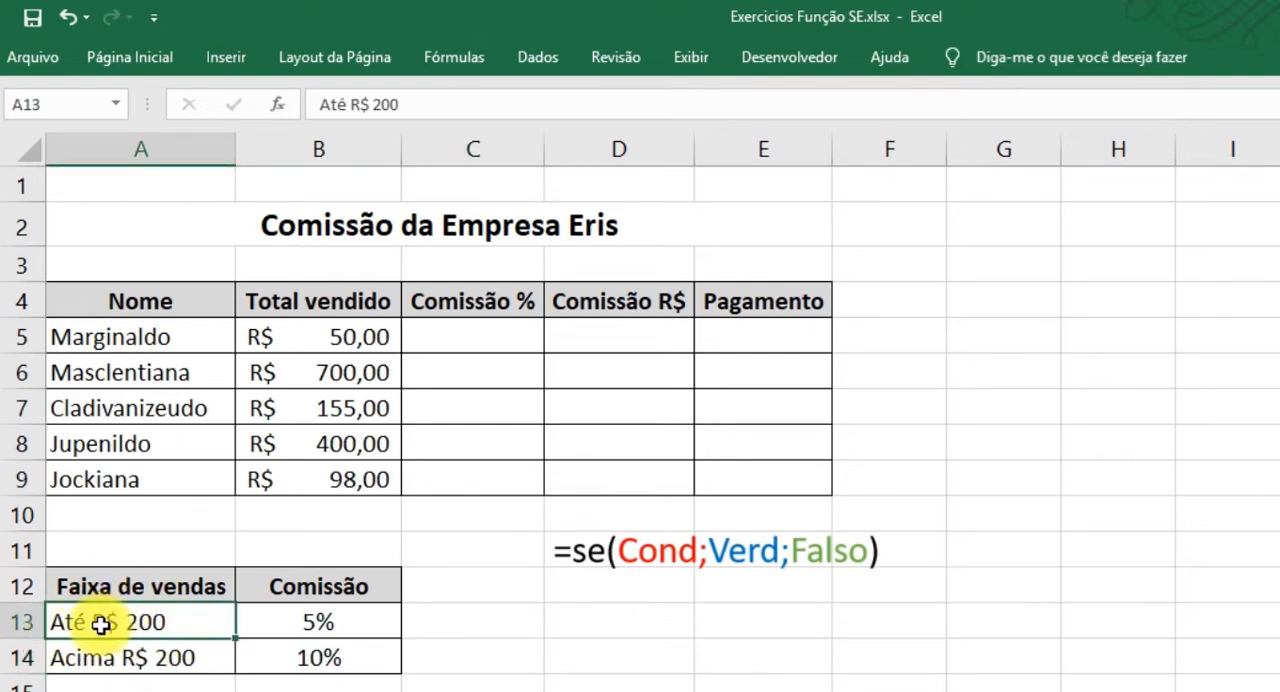
left_click_drag(88, 625, 272, 618)
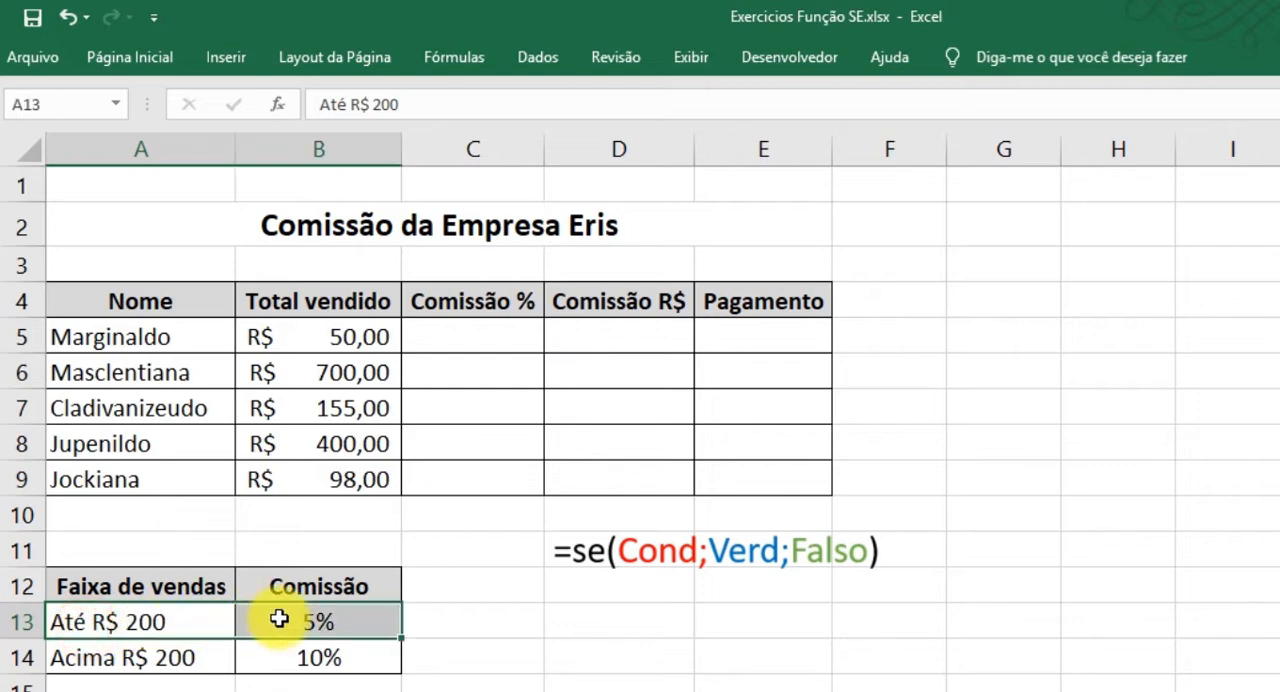
left_click_drag(128, 658, 290, 659)
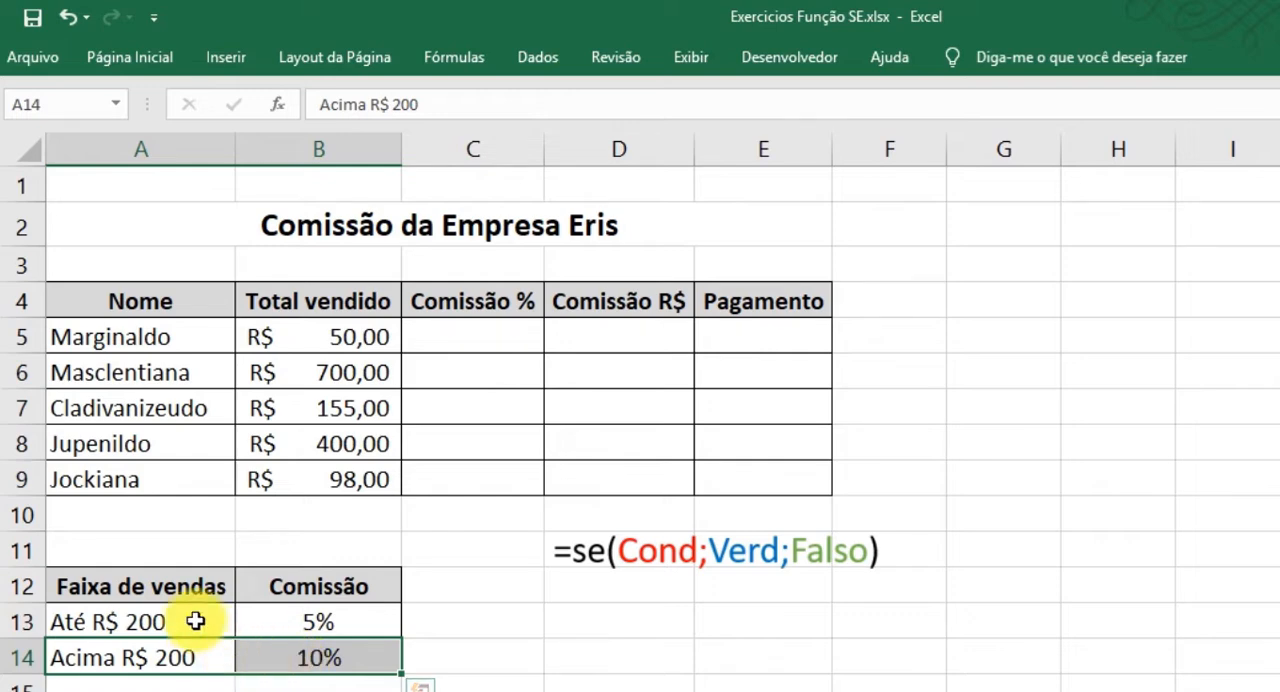
left_click(162, 621)
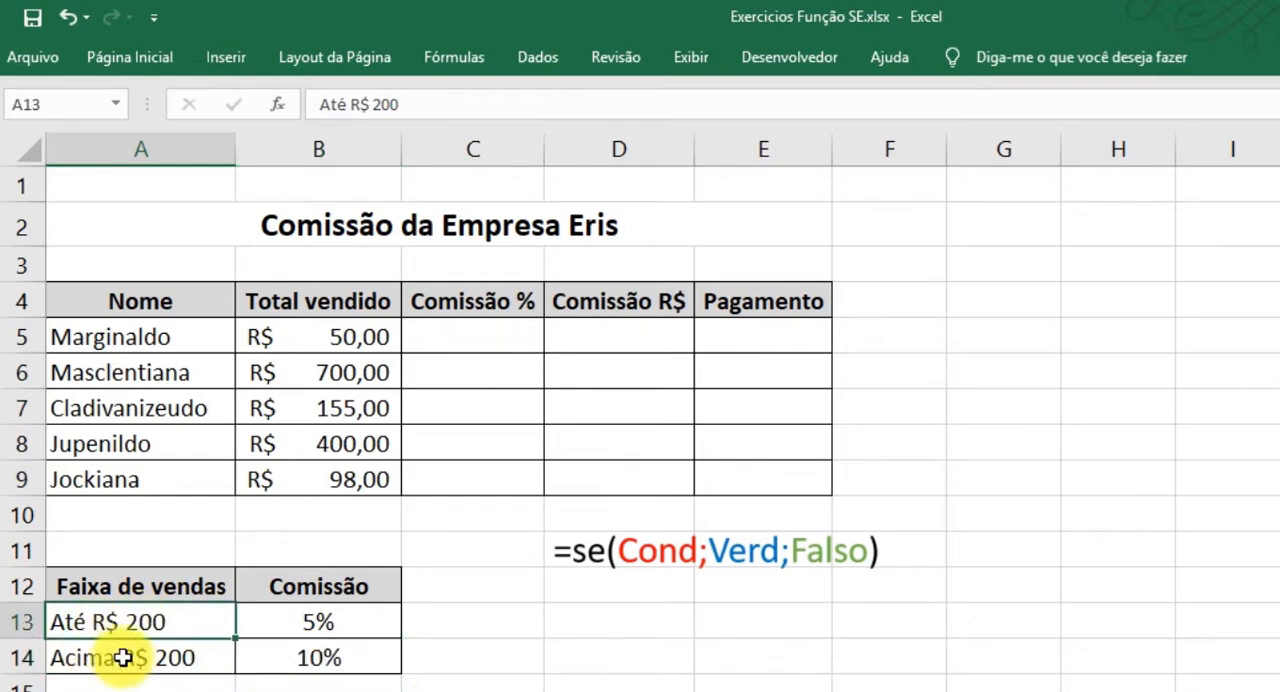
left_click(307, 625)
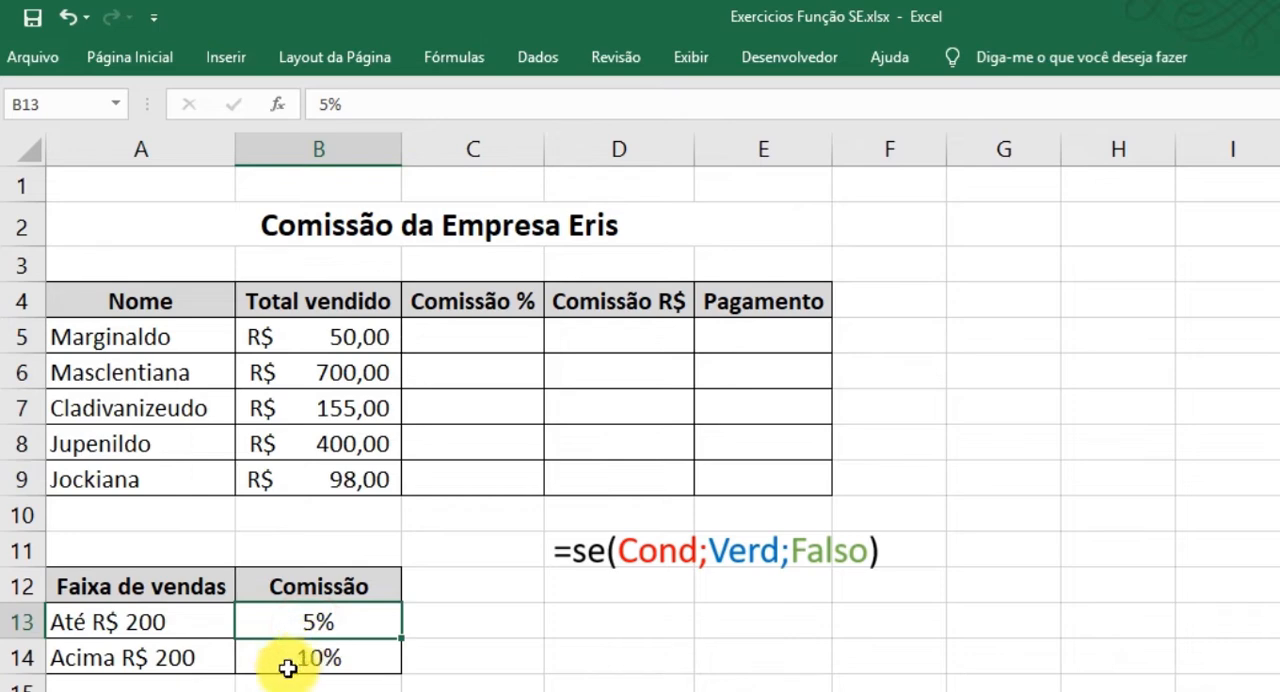
left_click(152, 626)
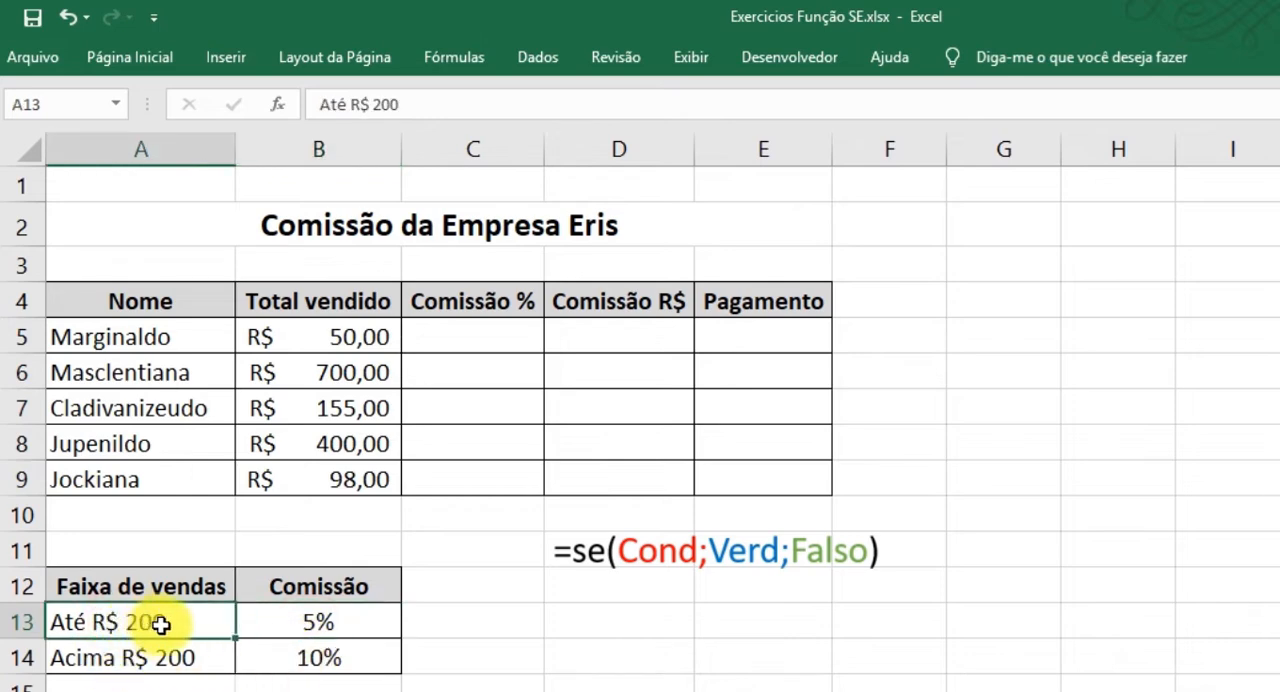
left_click(330, 615)
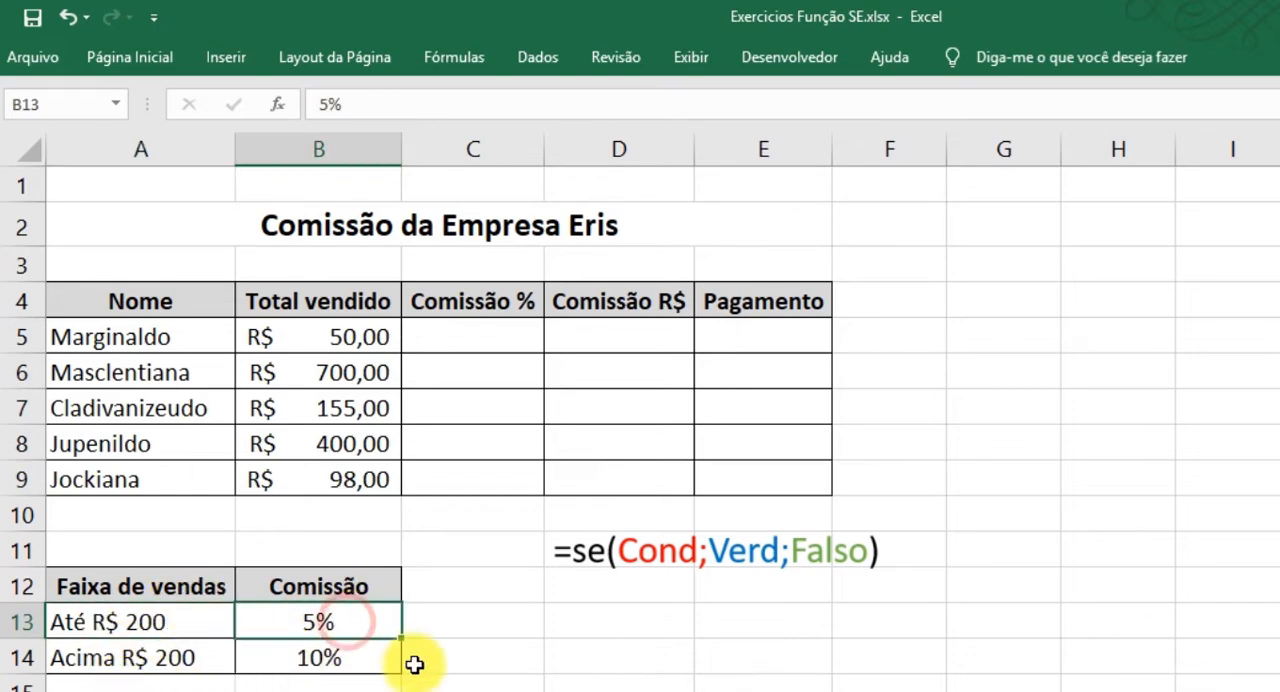
Match the SE arguments to the rate table: condition in A13, true value in B13, false value in B14.
left_click(106, 626)
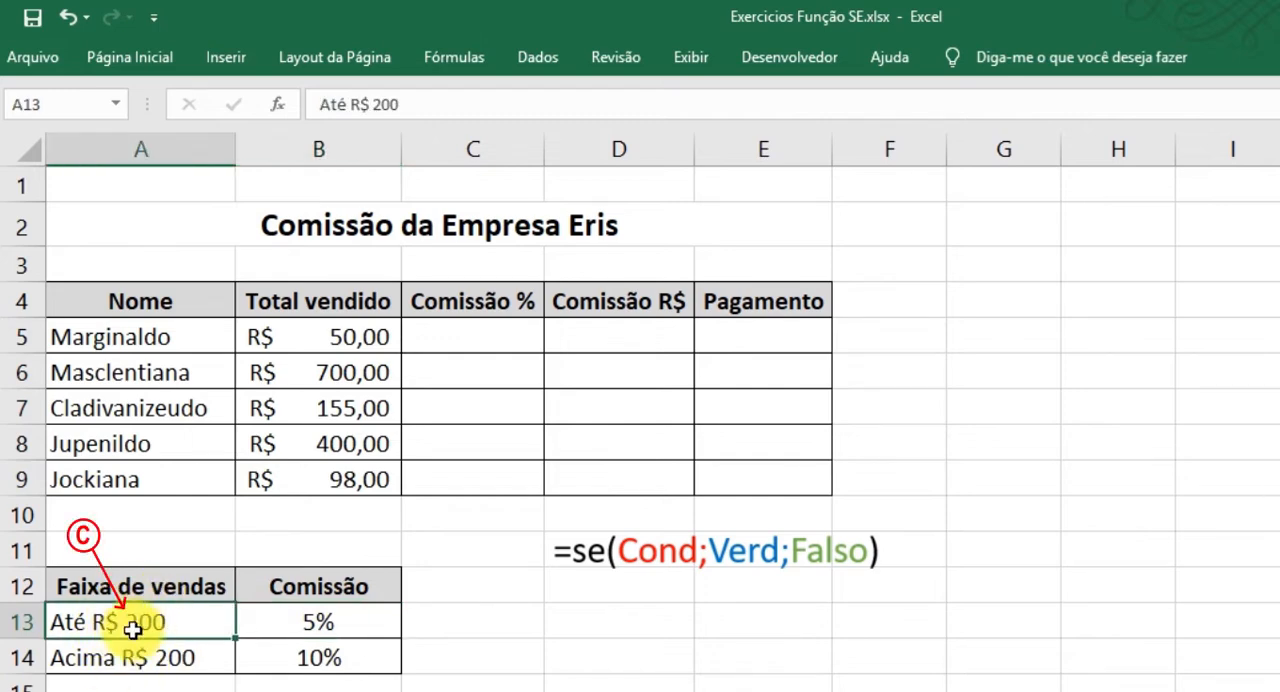
left_click(320, 623)
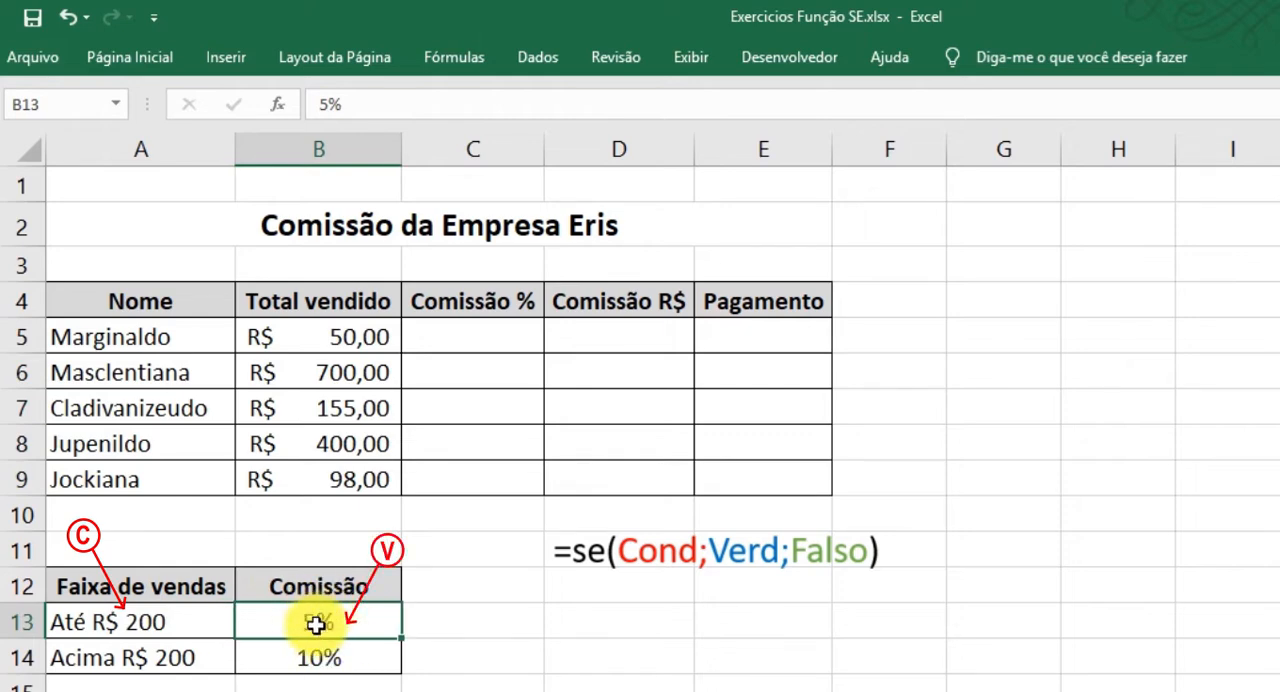
left_click(345, 665)
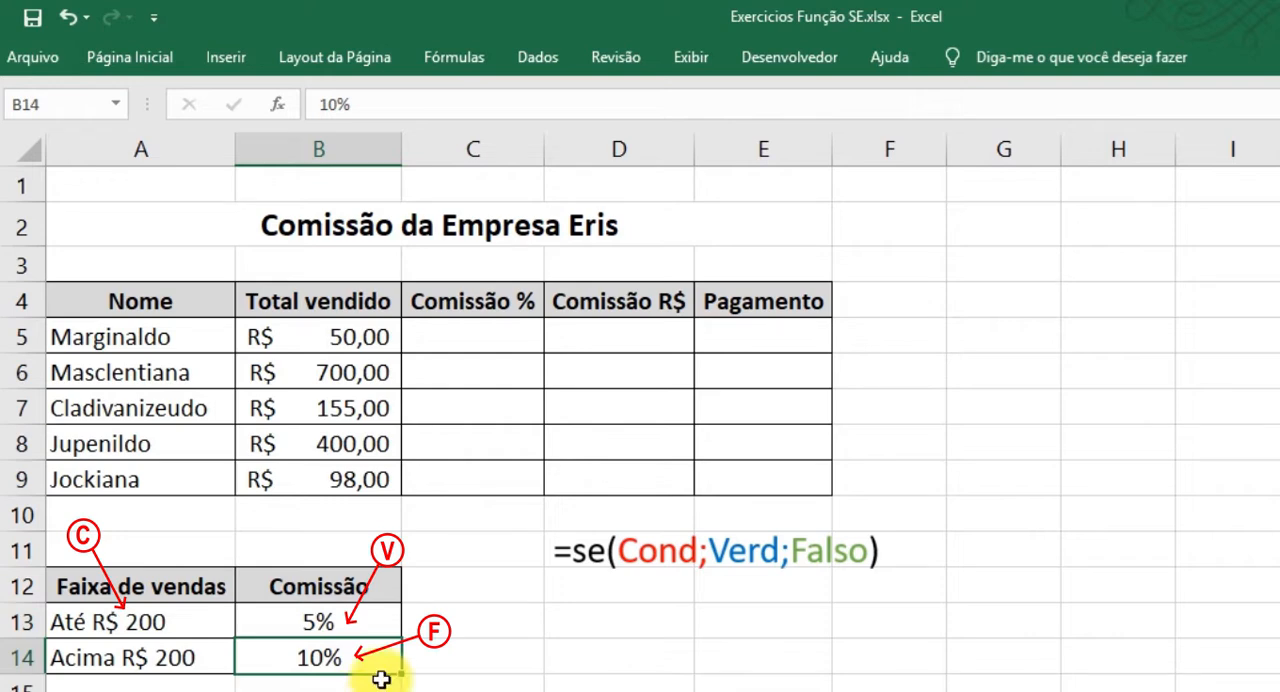
left_click(108, 623)
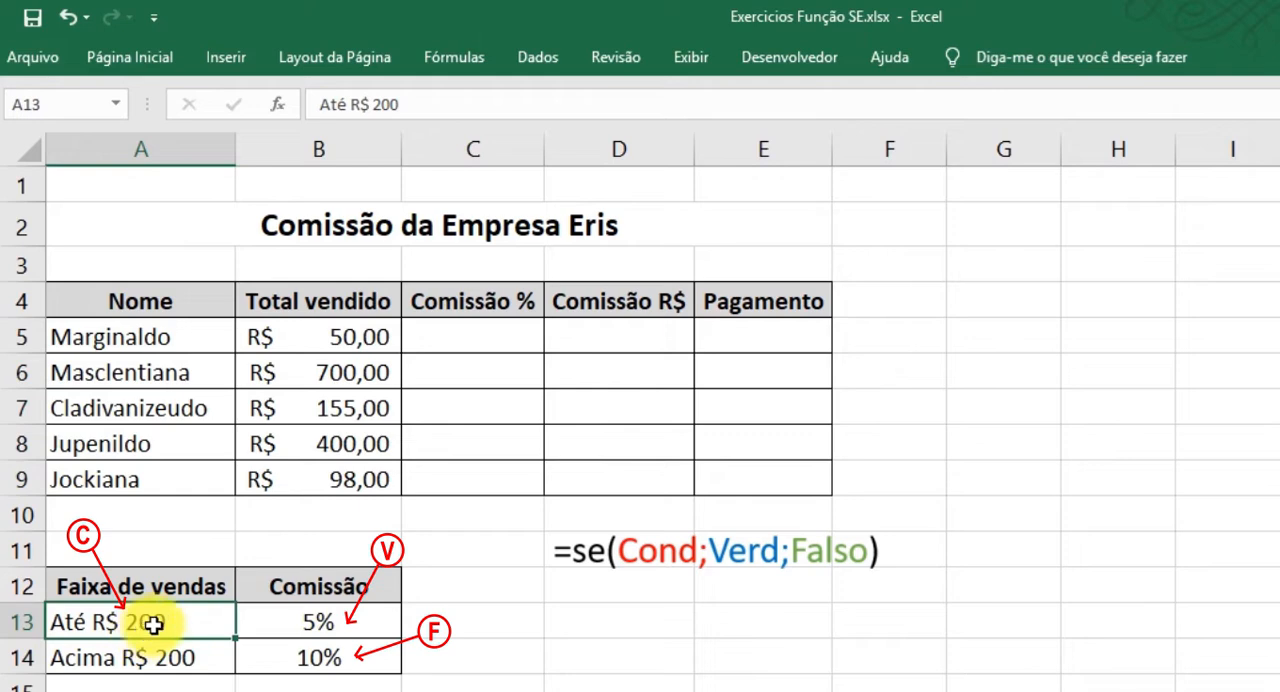
left_click(335, 614)
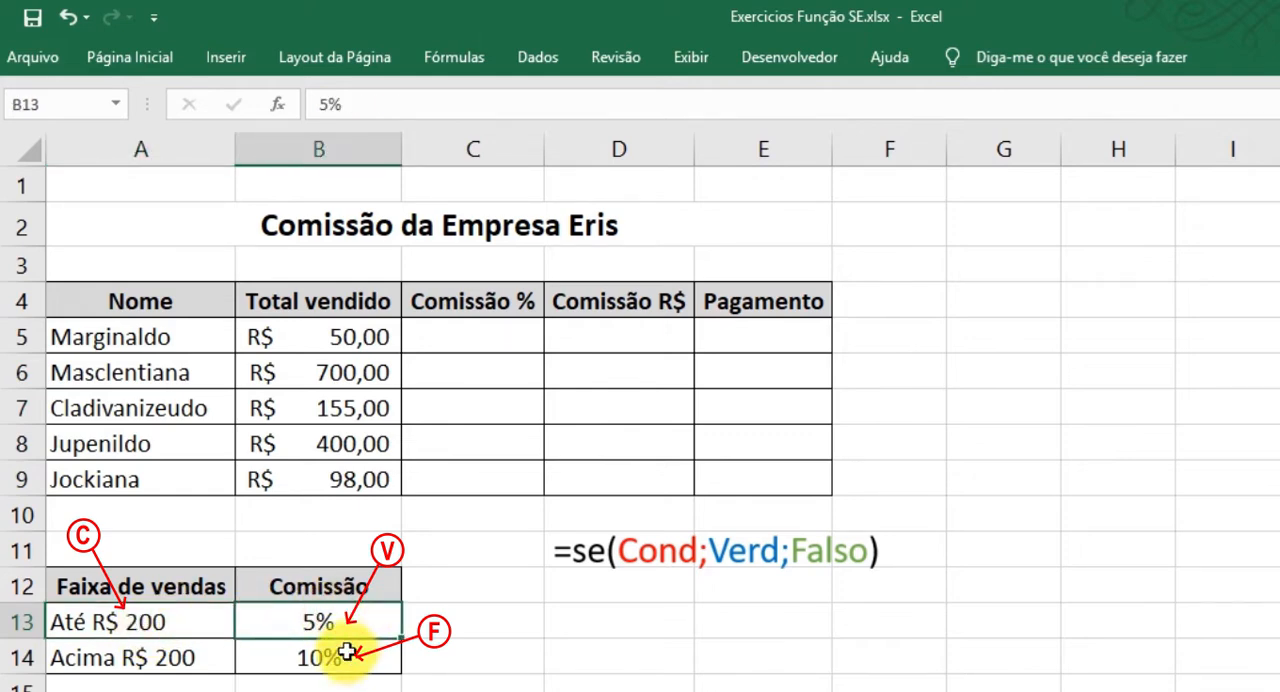
left_click(185, 621)
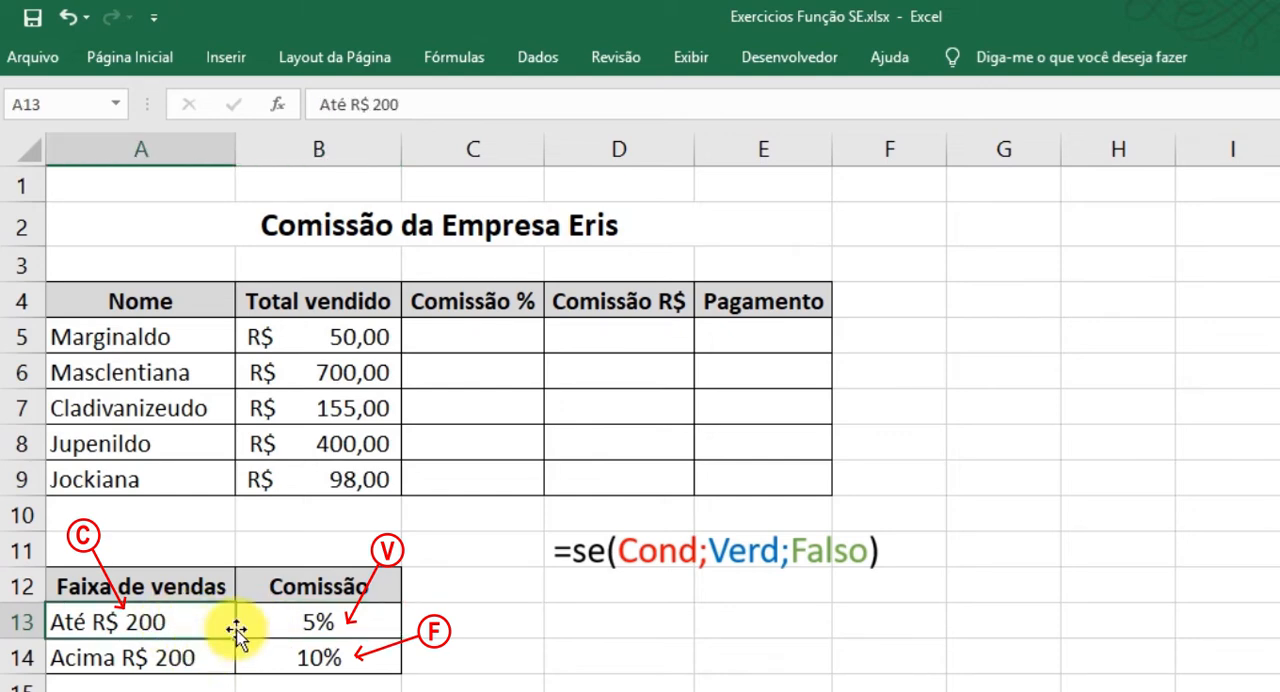
left_click(335, 657)
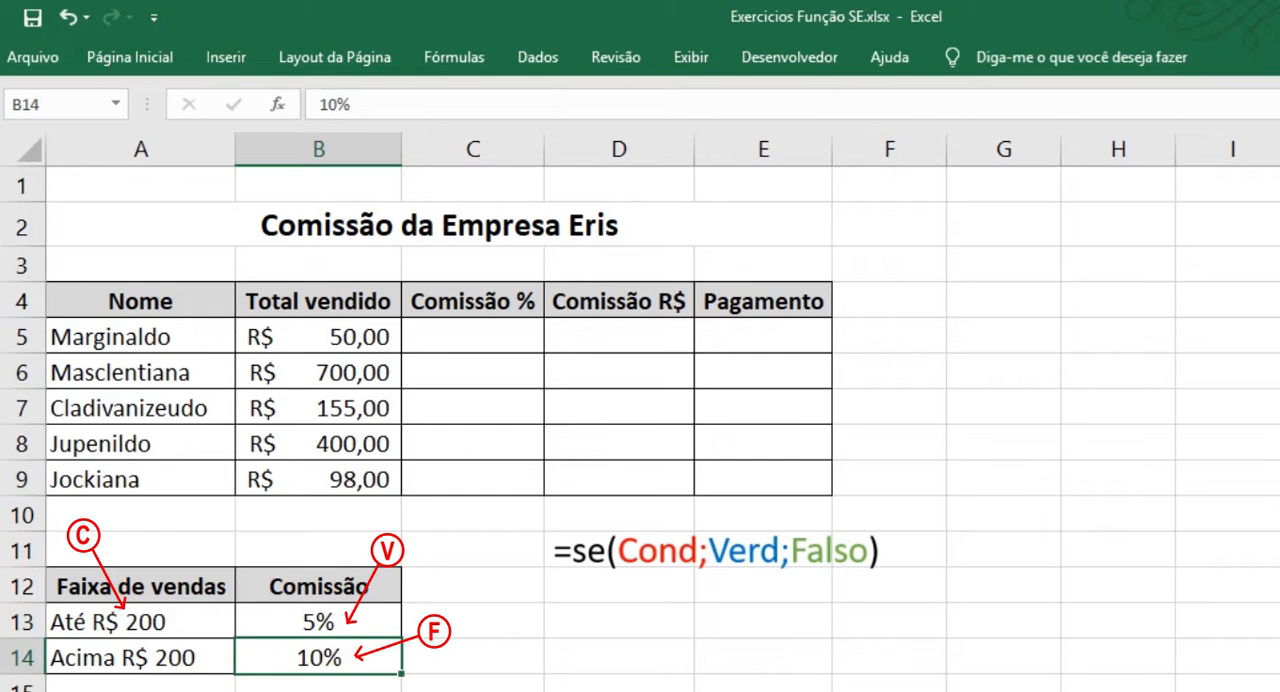
left_click(150, 657)
left_click(330, 658)
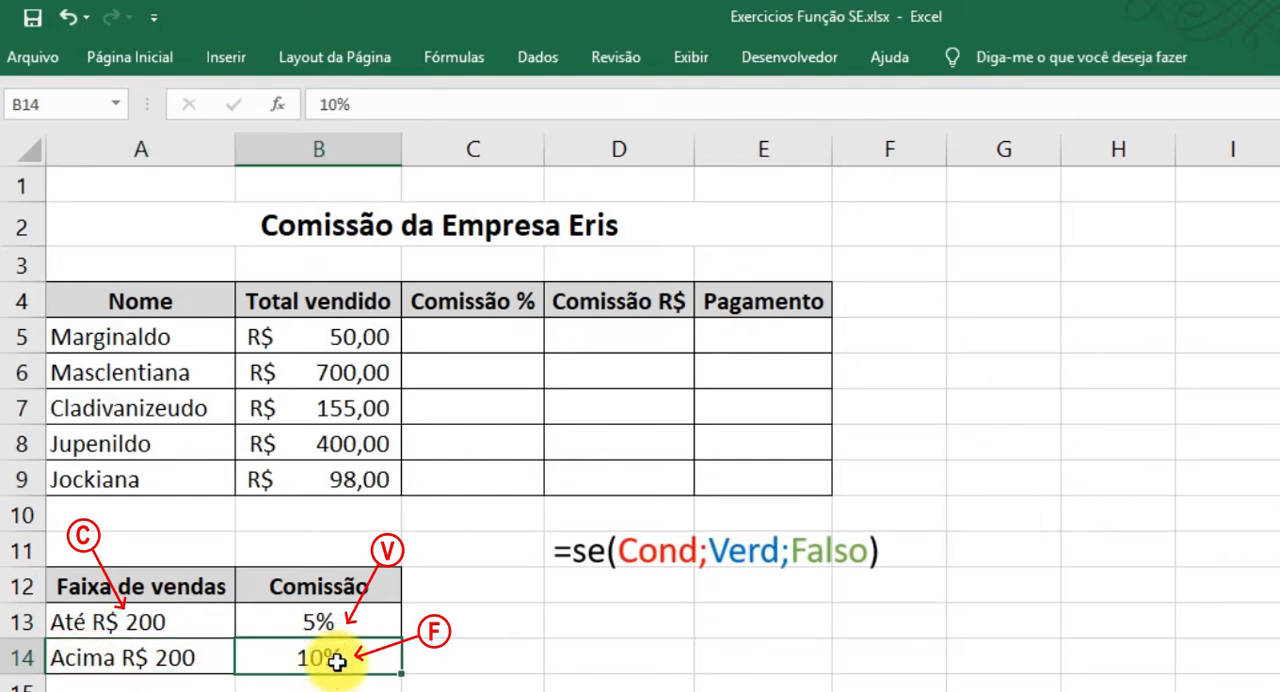
Start an SE formula in C5 whose condition tests whether the total sold in B5 is at most 200 (B5<=200).
left_click(172, 628)
left_click(340, 625)
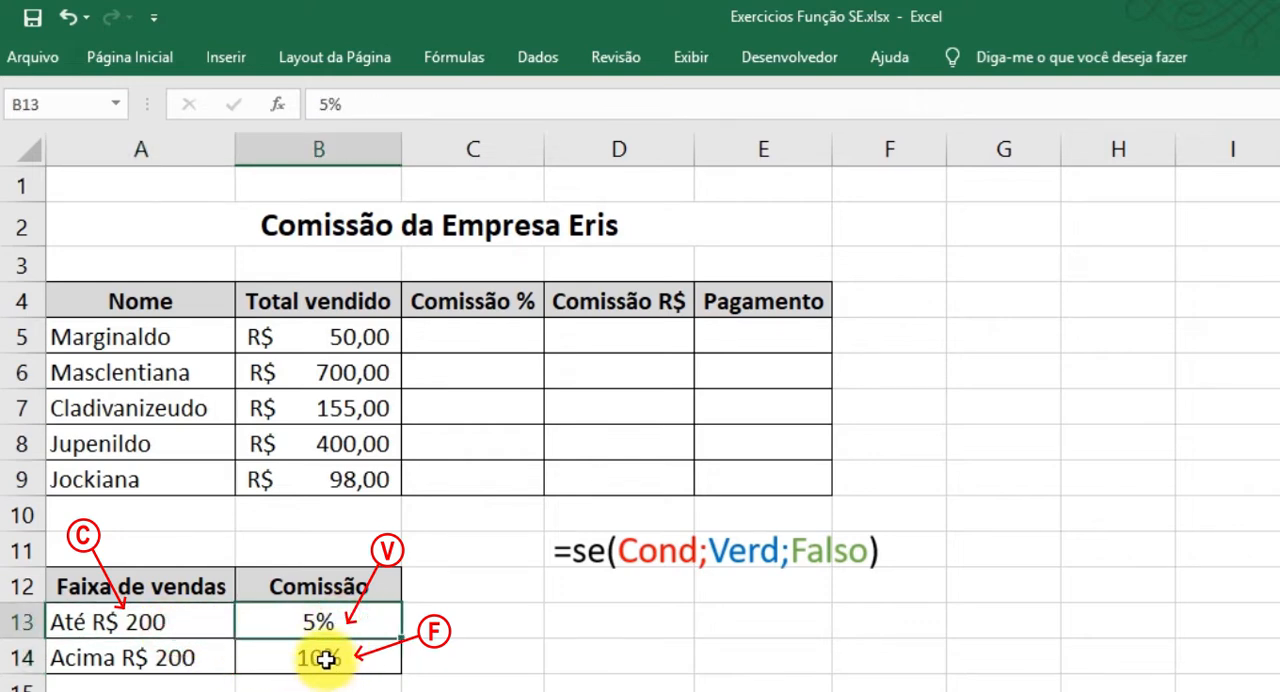
left_click(329, 657)
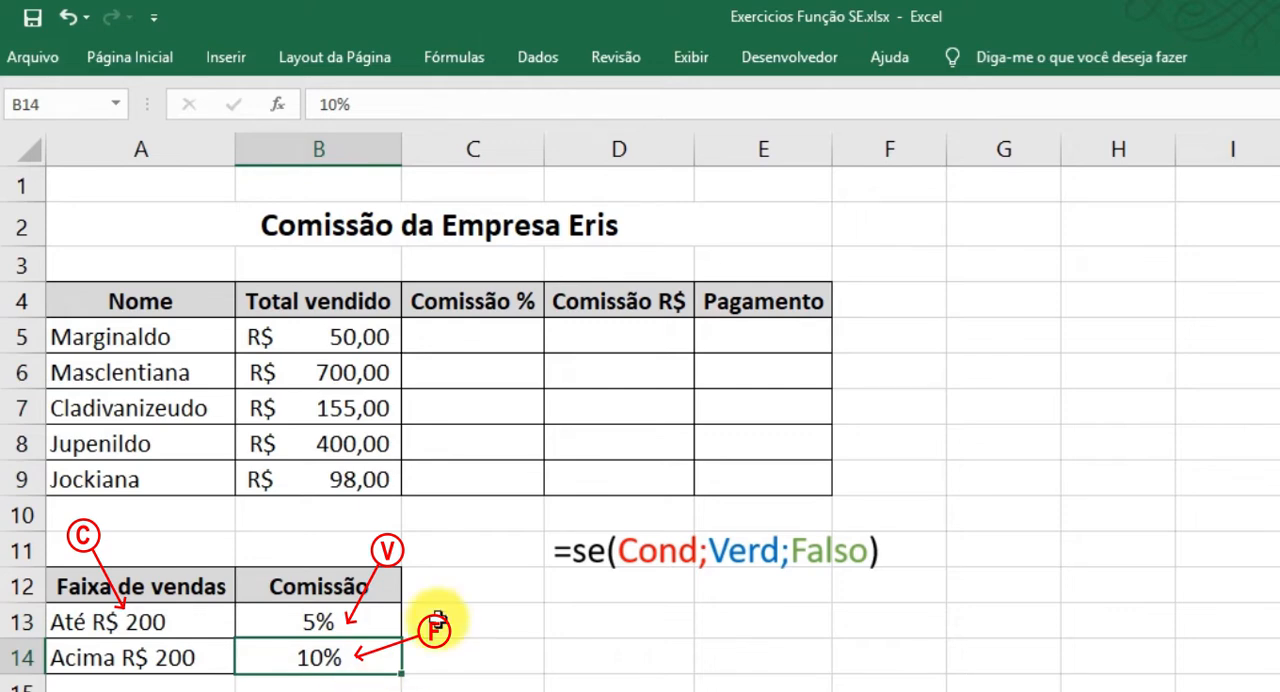
left_click(485, 338)
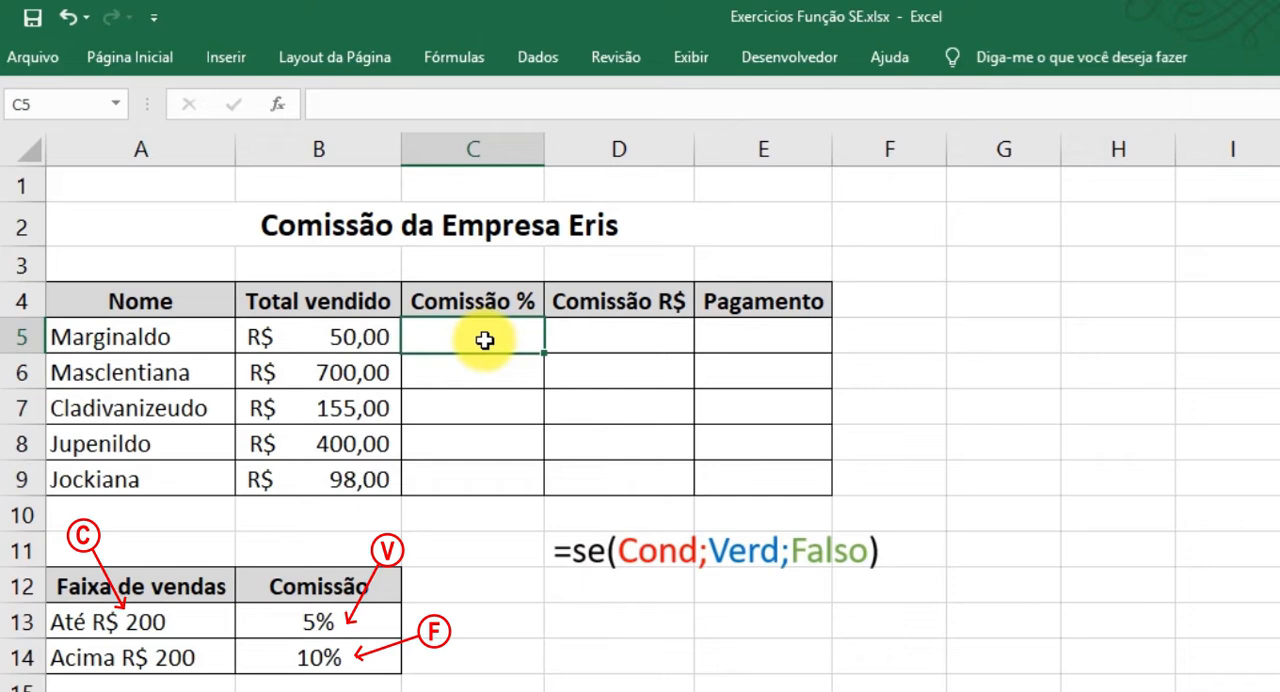
type("=se")
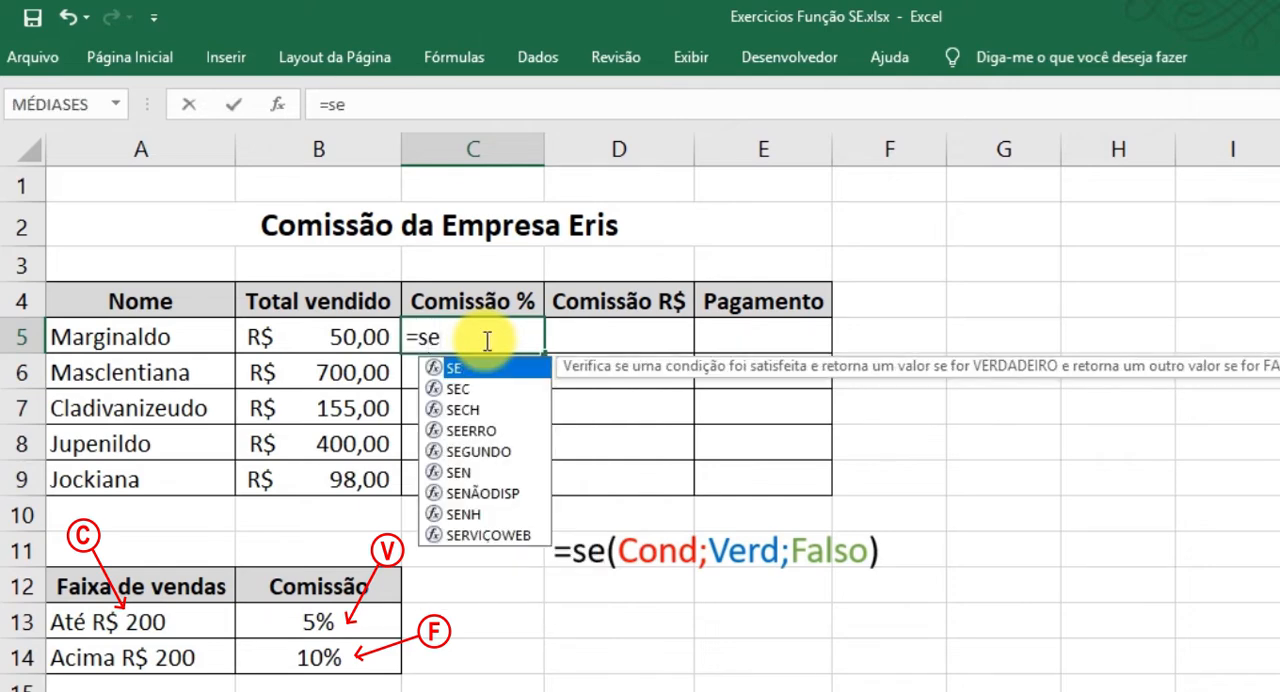
type("(")
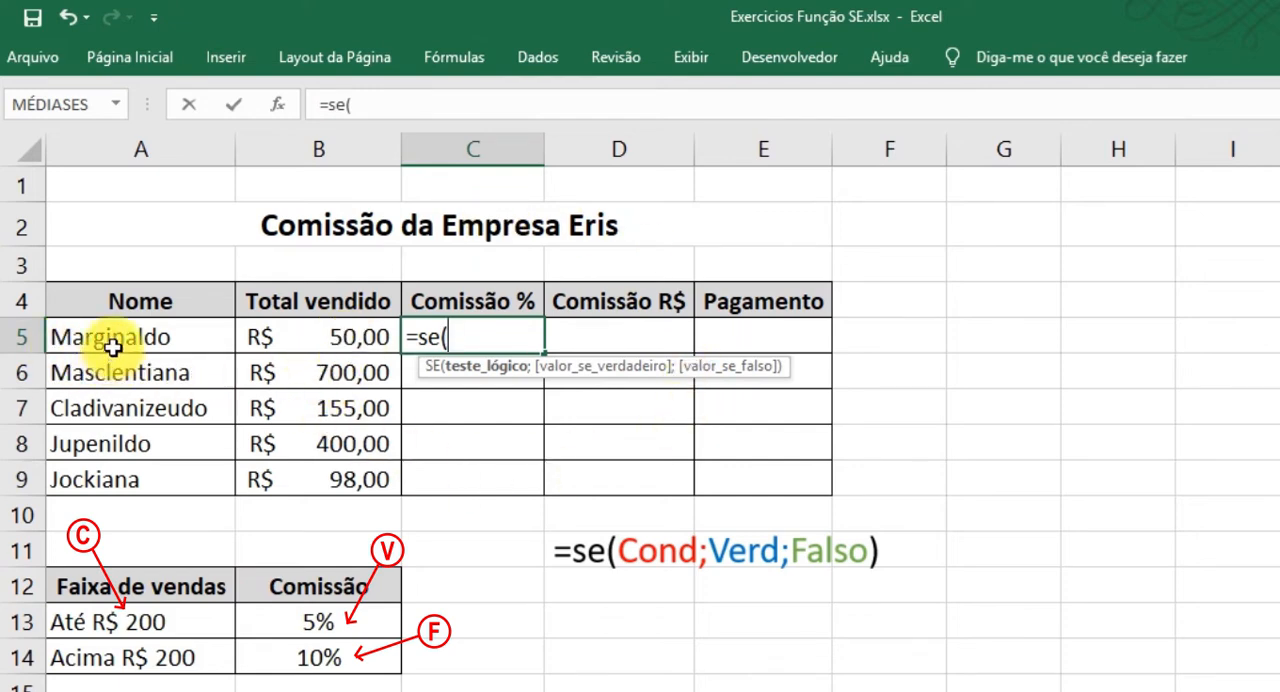
left_click(333, 339)
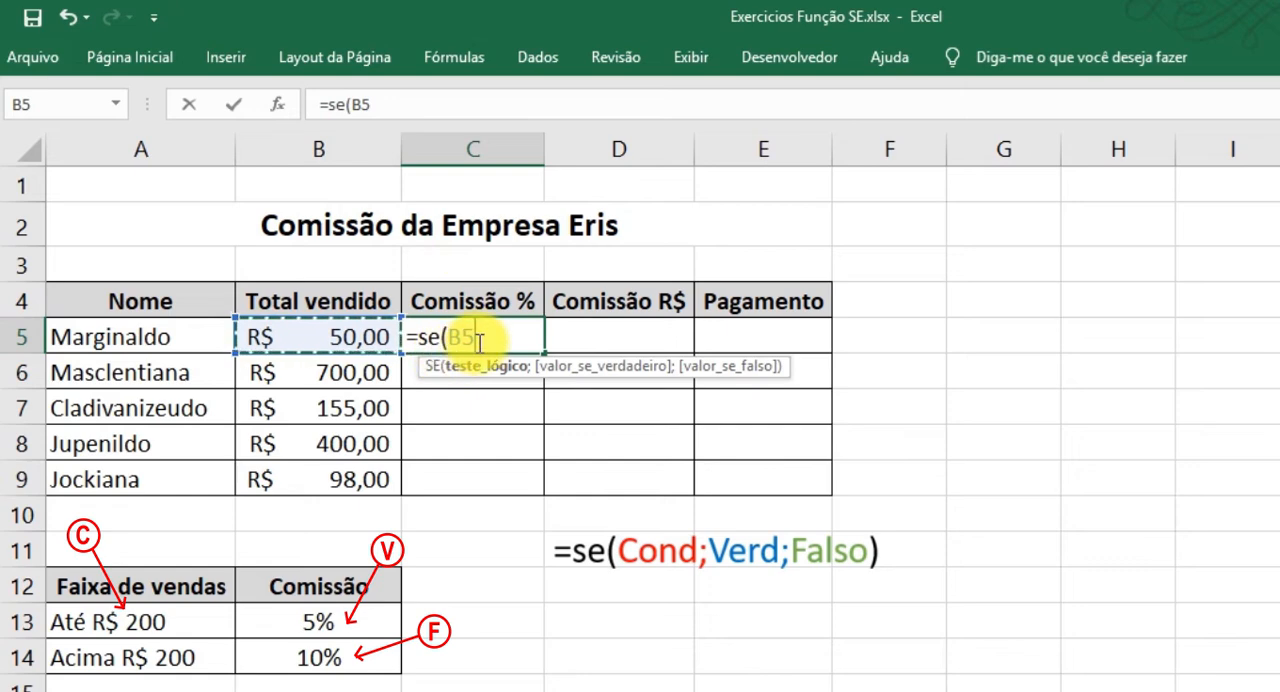
type("<=200")
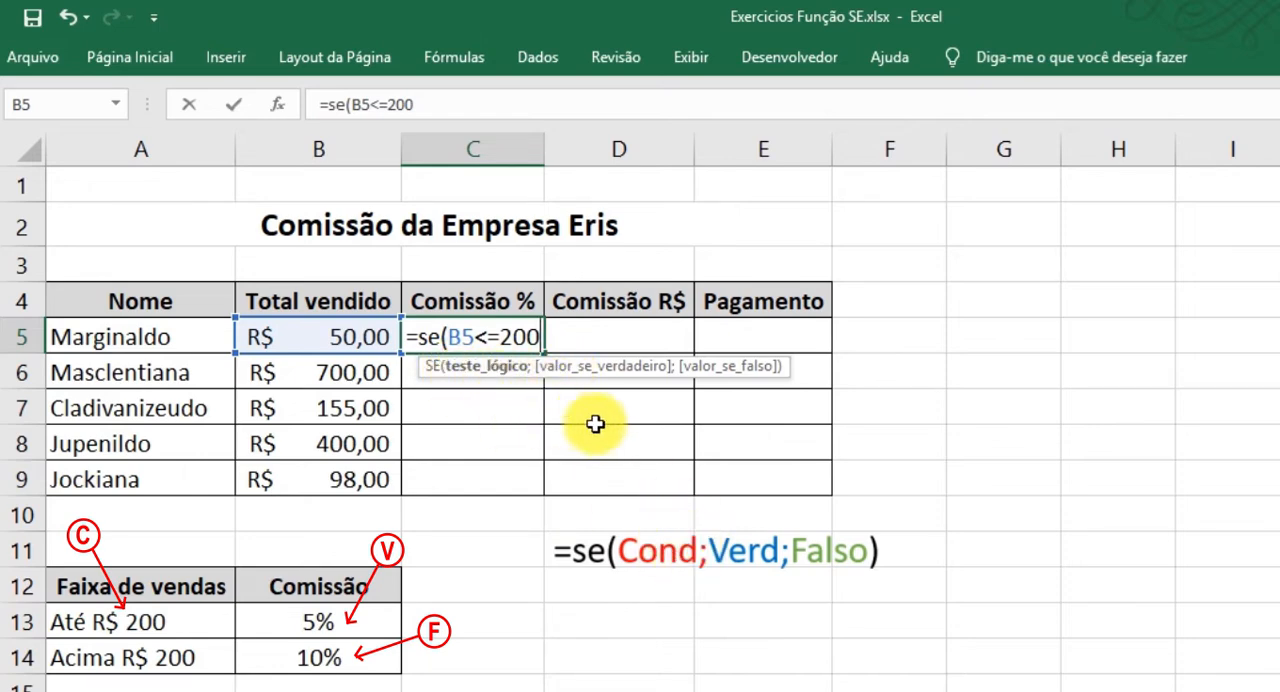
Complete the SE formula in C5 with 5% as the true value and 10% as the false value, and confirm it.
type(";5%")
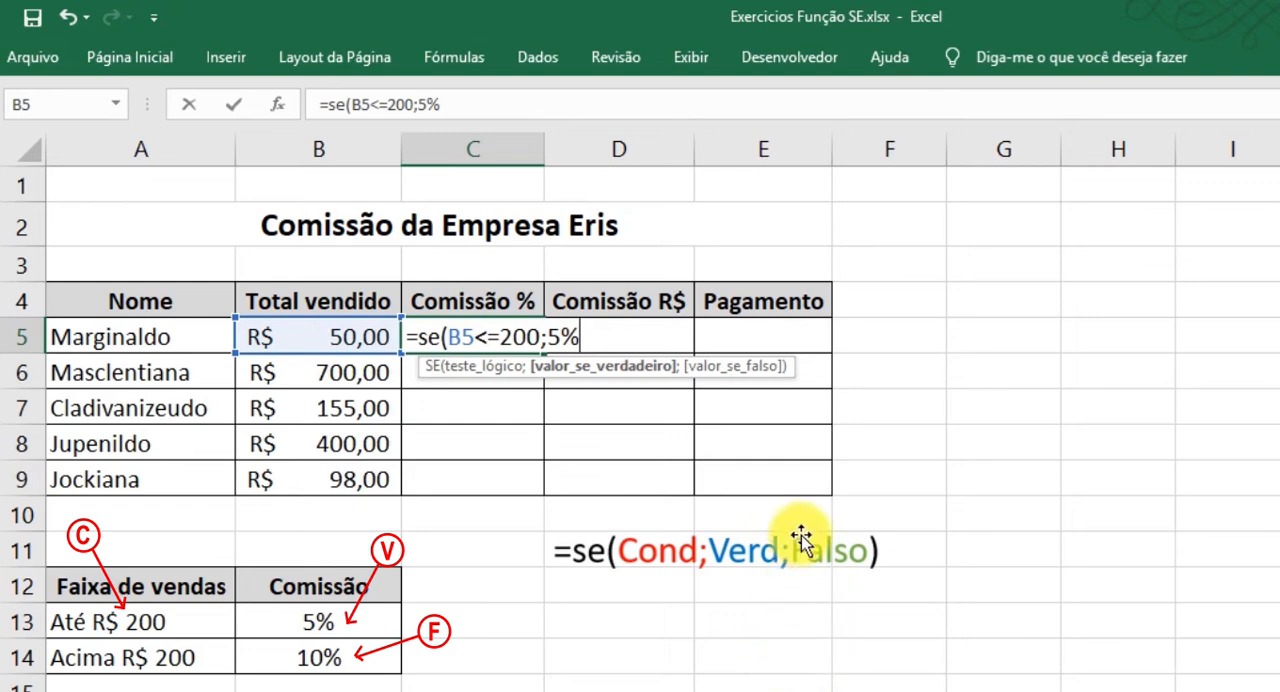
type(";10%")
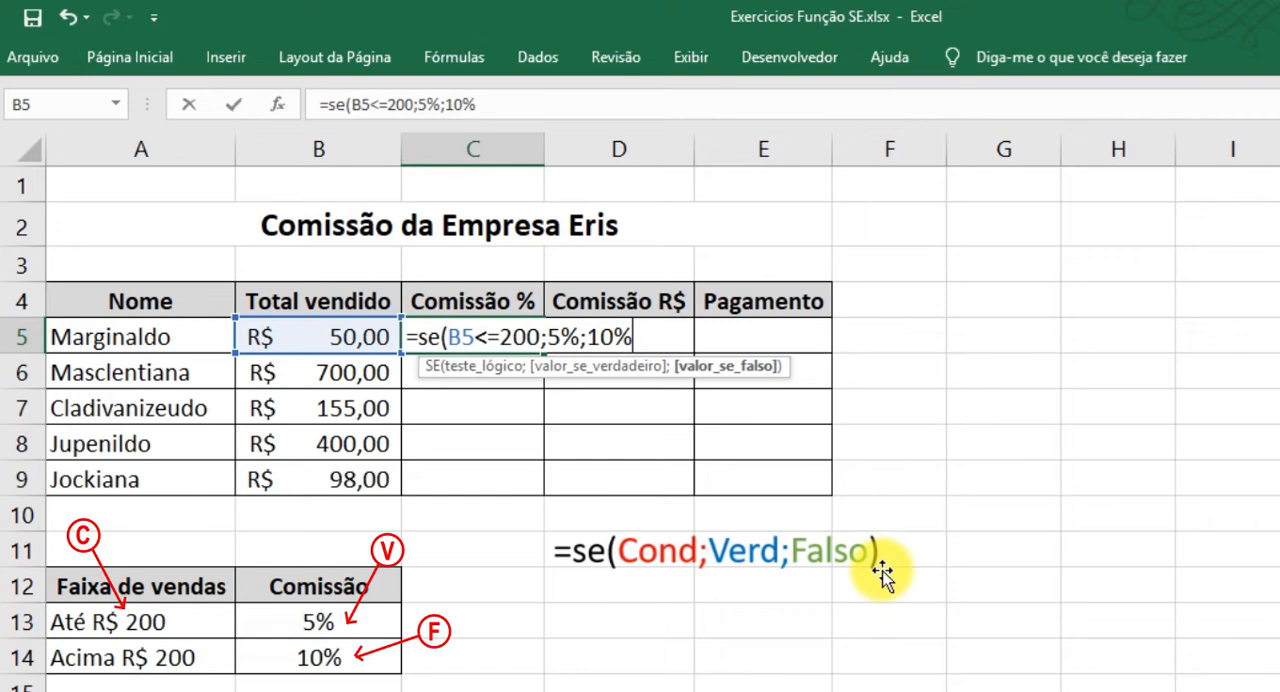
type(")")
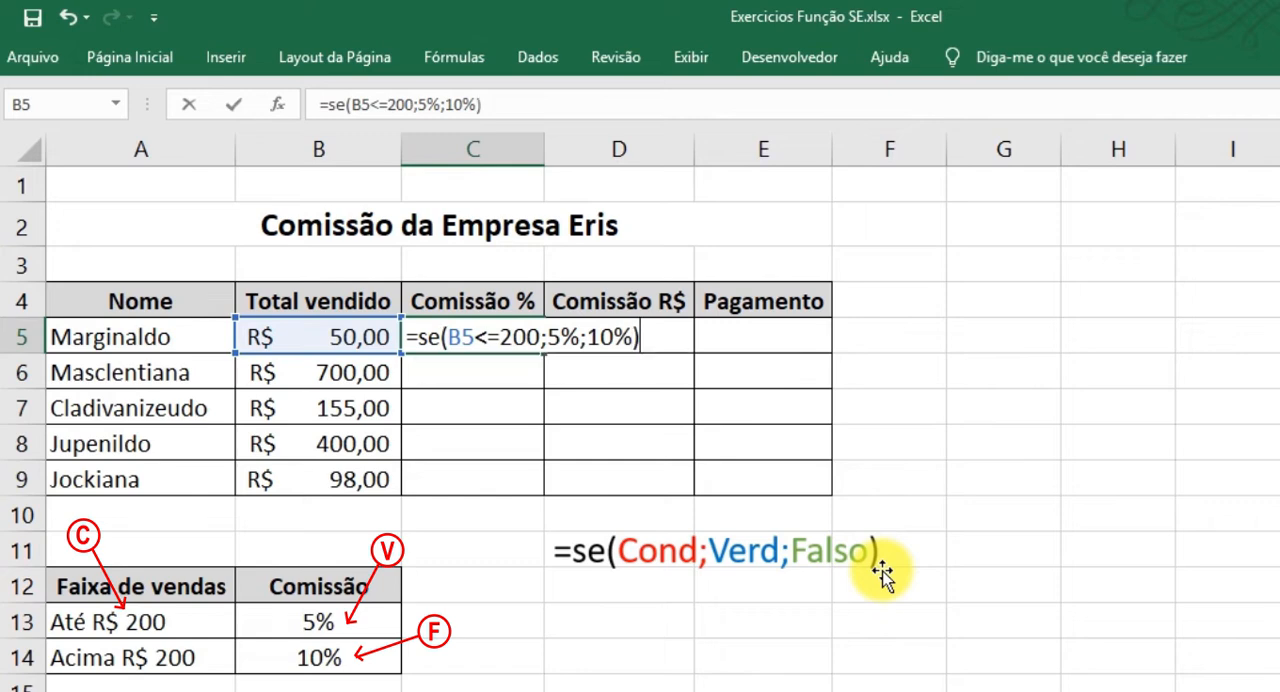
left_click(480, 335)
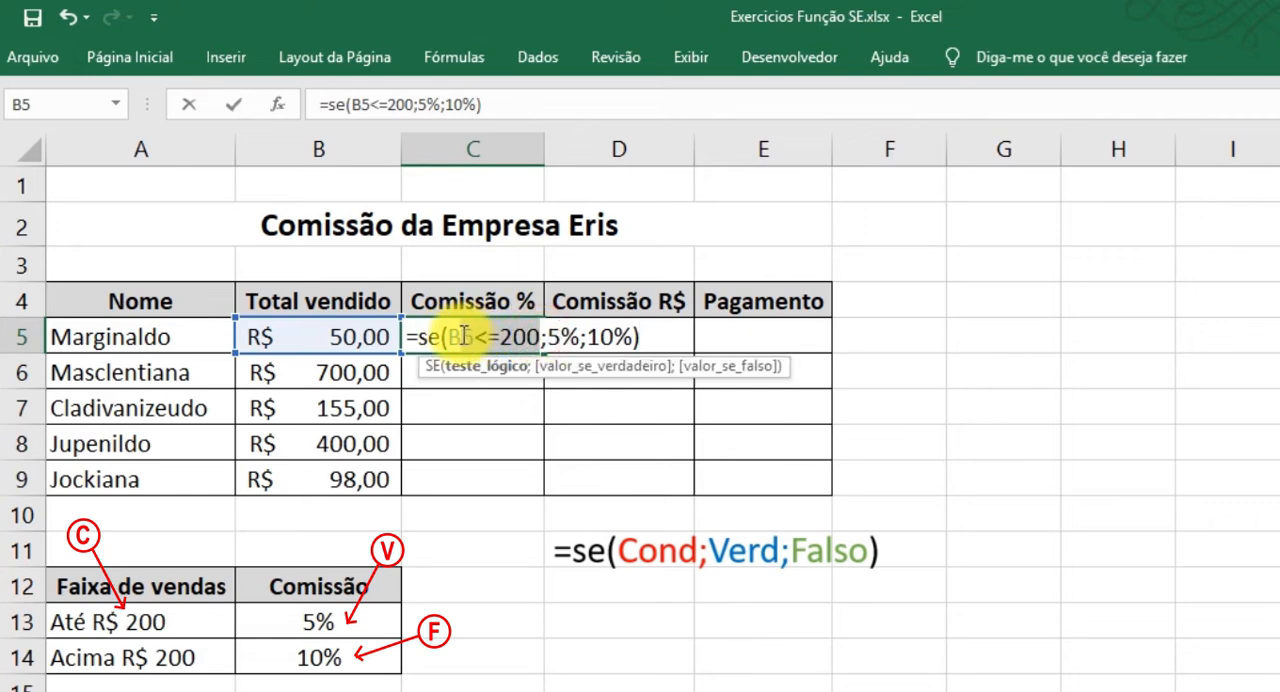
left_click_drag(452, 335, 541, 335)
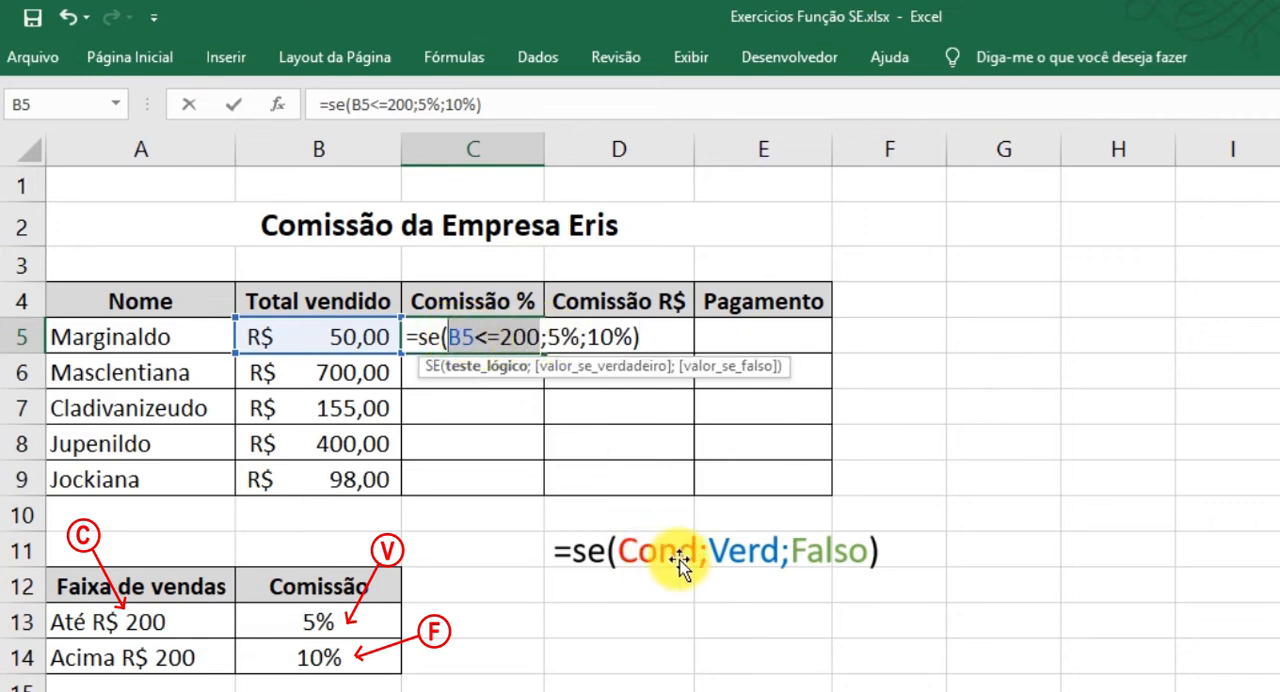
left_click_drag(546, 336, 588, 338)
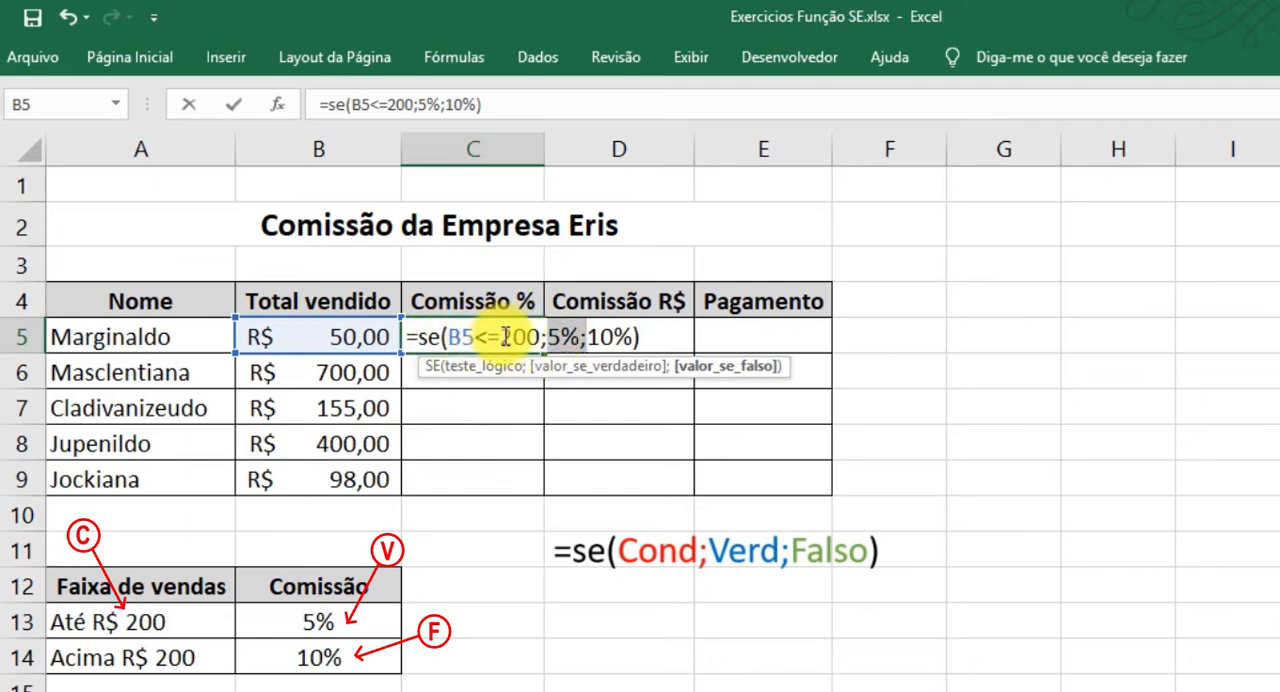
left_click_drag(587, 338, 634, 335)
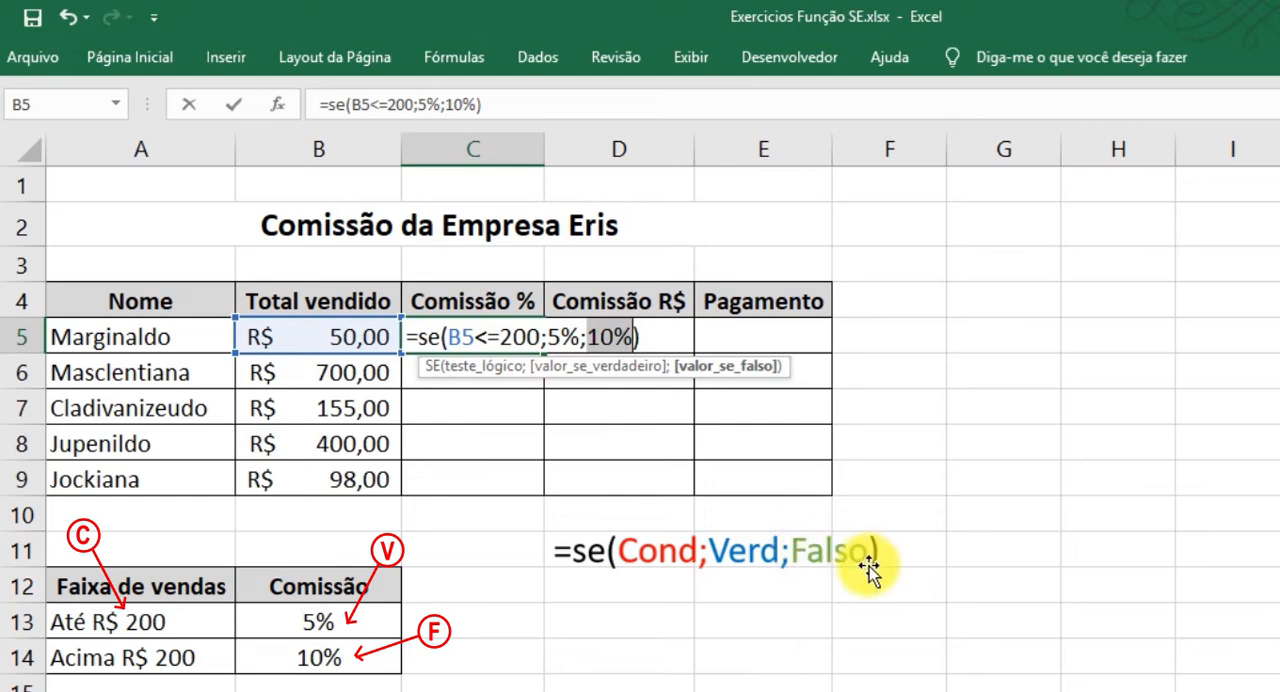
key("Return")
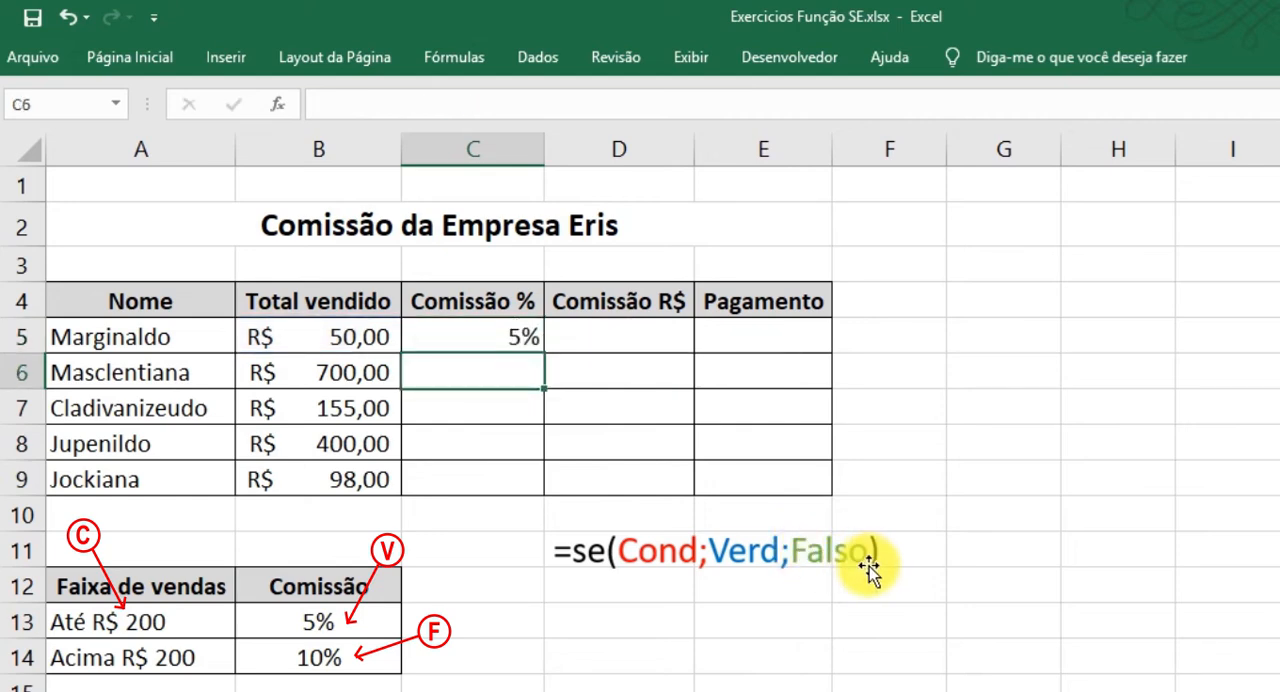
Fill the SE formula from C5 down to C9 in the Comissão % column.
left_click(462, 337)
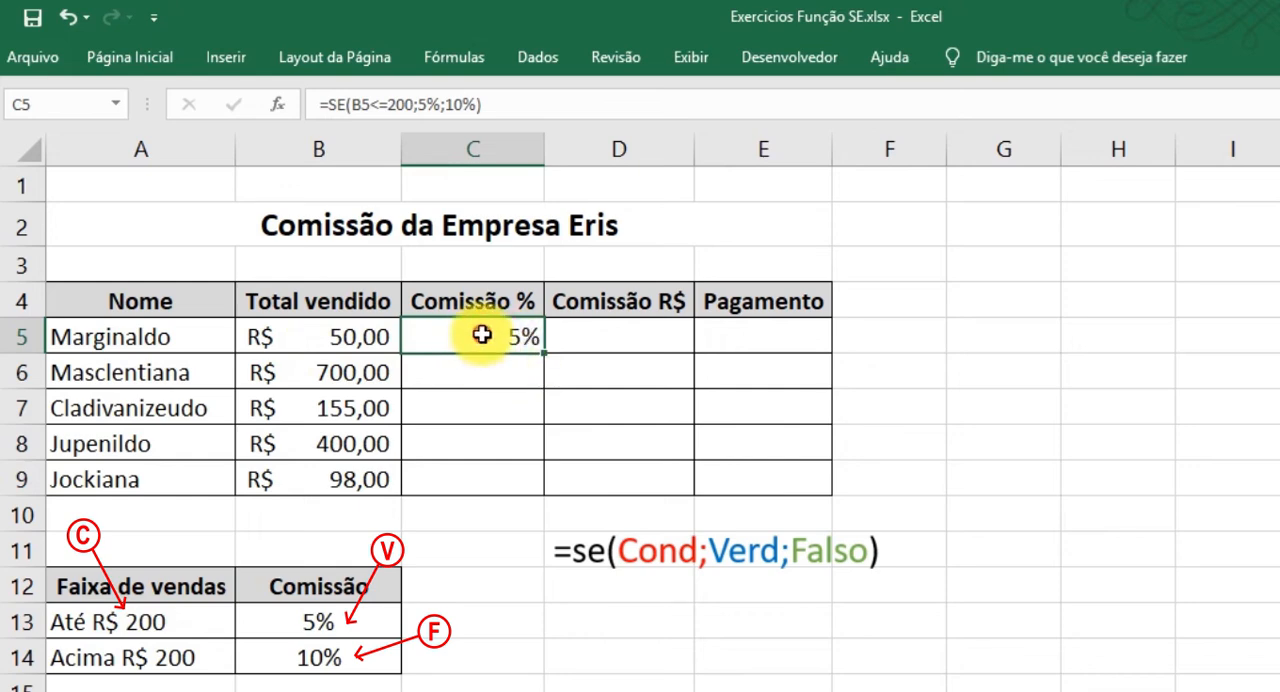
left_click_drag(547, 354, 525, 494)
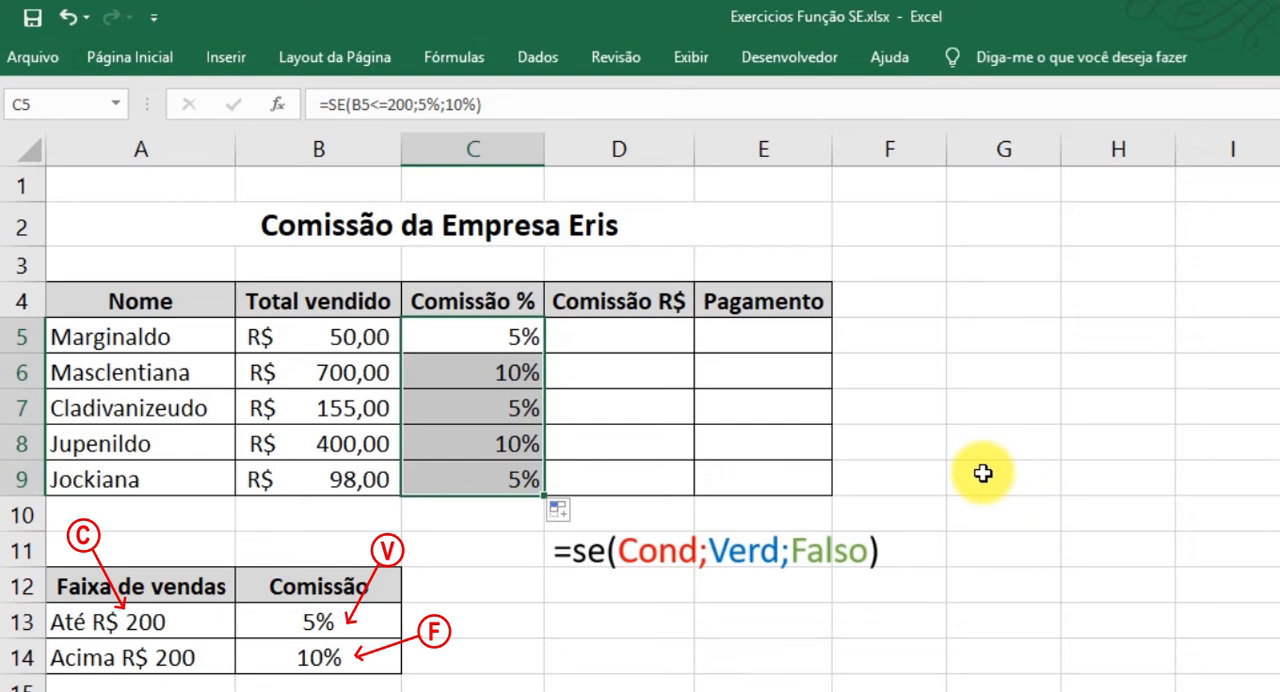
Check the commission rates in C5:C9 against each row's Total vendido and the Faixa de vendas table.
left_click(20, 367)
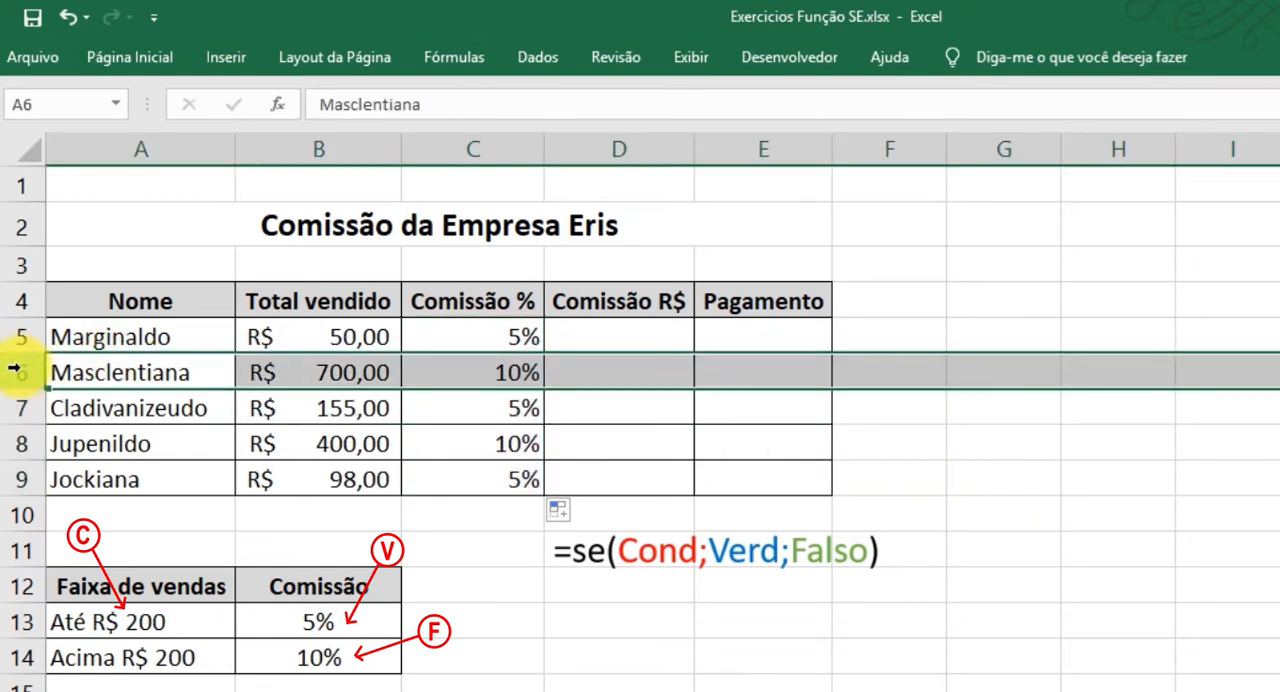
left_click(16, 442)
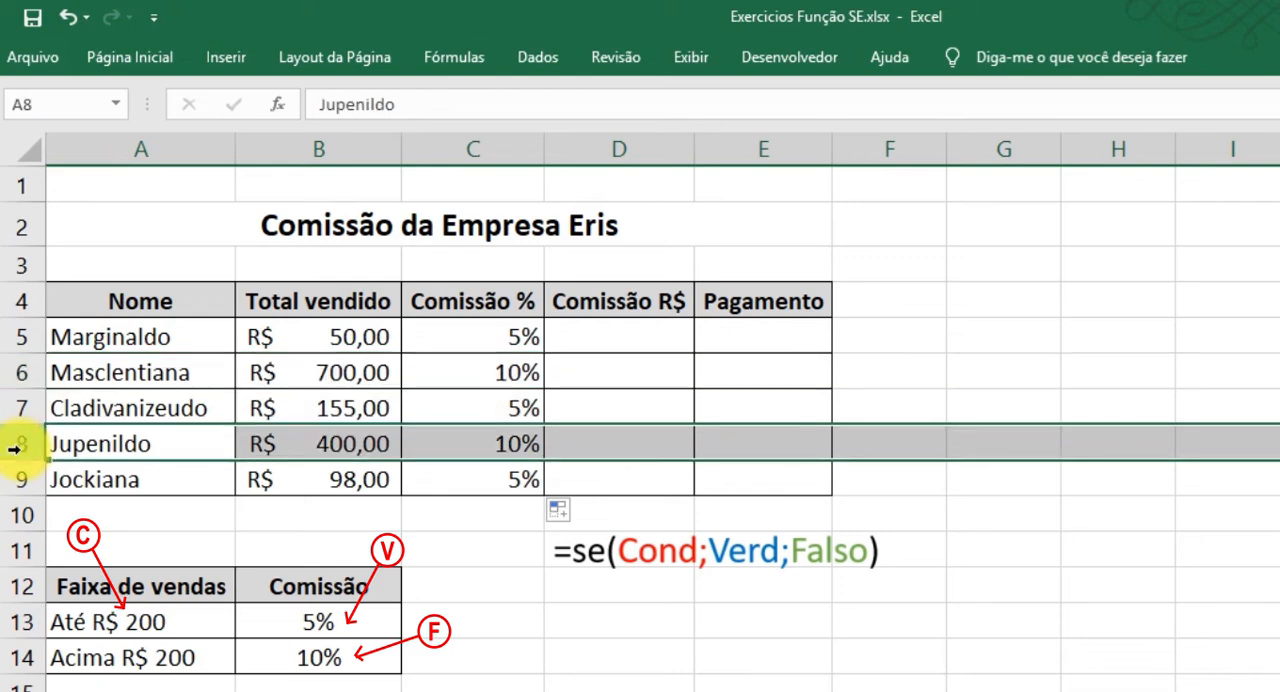
left_click(16, 372, "ctrl")
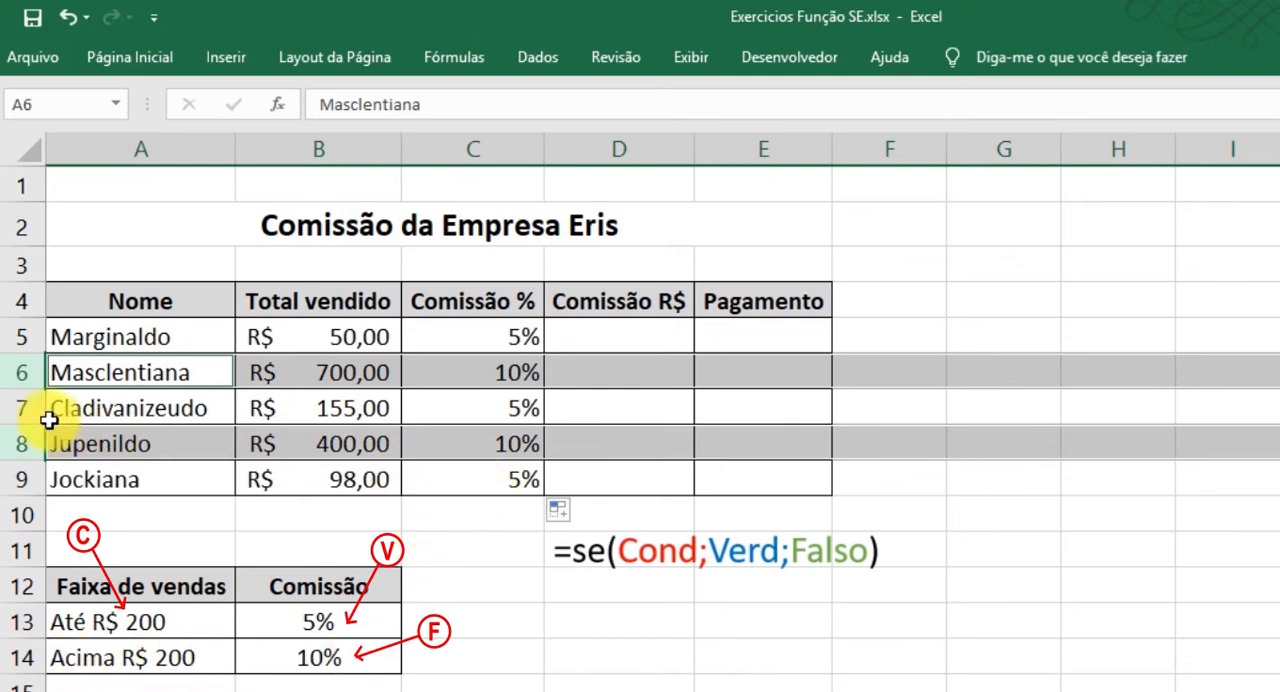
left_click(14, 407)
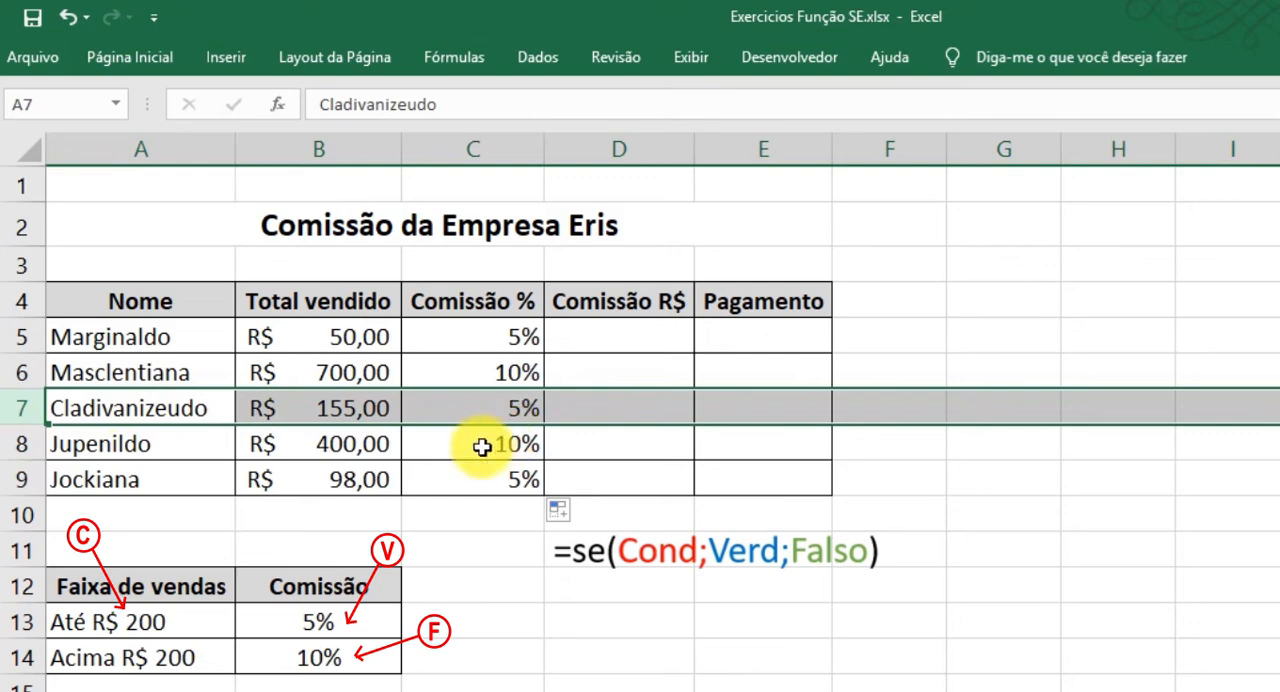
left_click(486, 409)
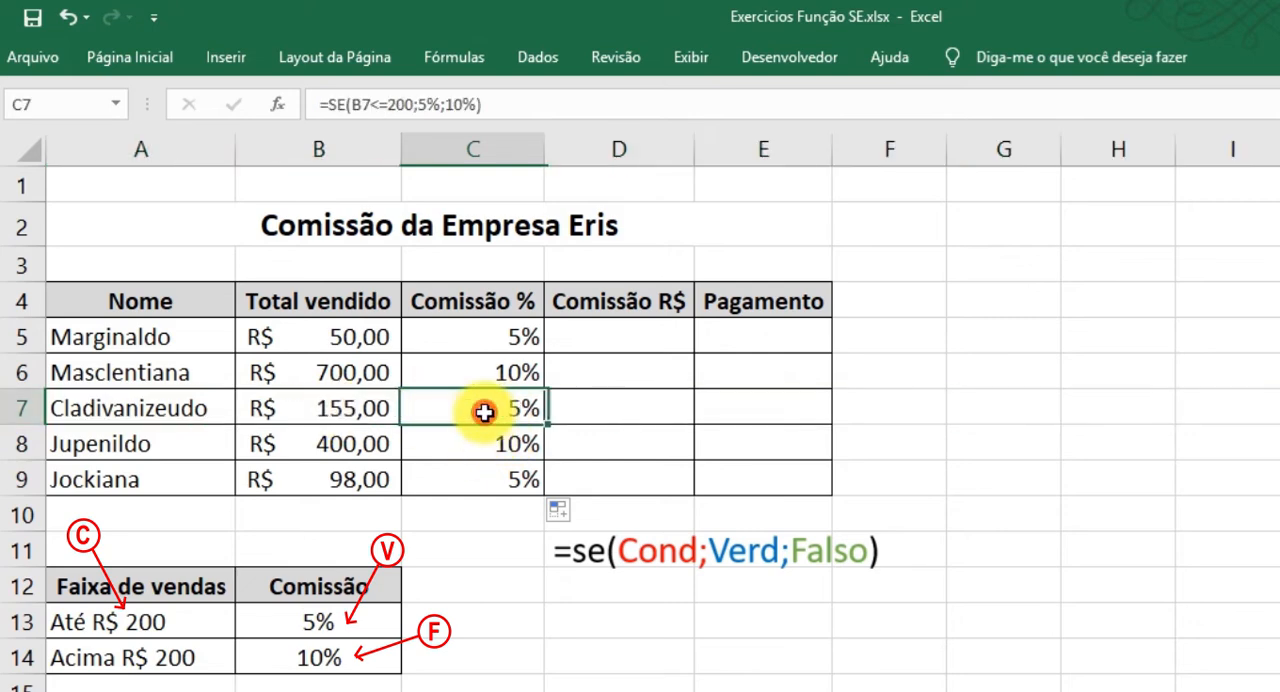
left_click_drag(477, 409, 357, 406)
left_click(362, 612)
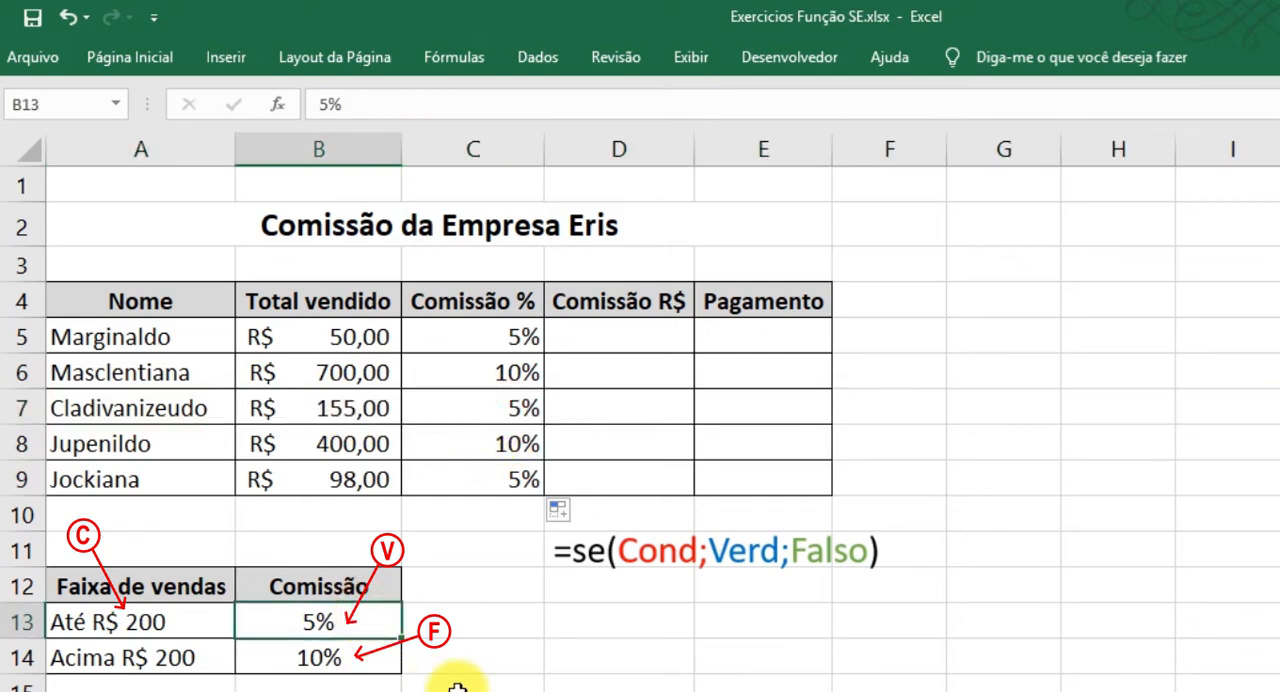
left_click_drag(486, 333, 483, 461)
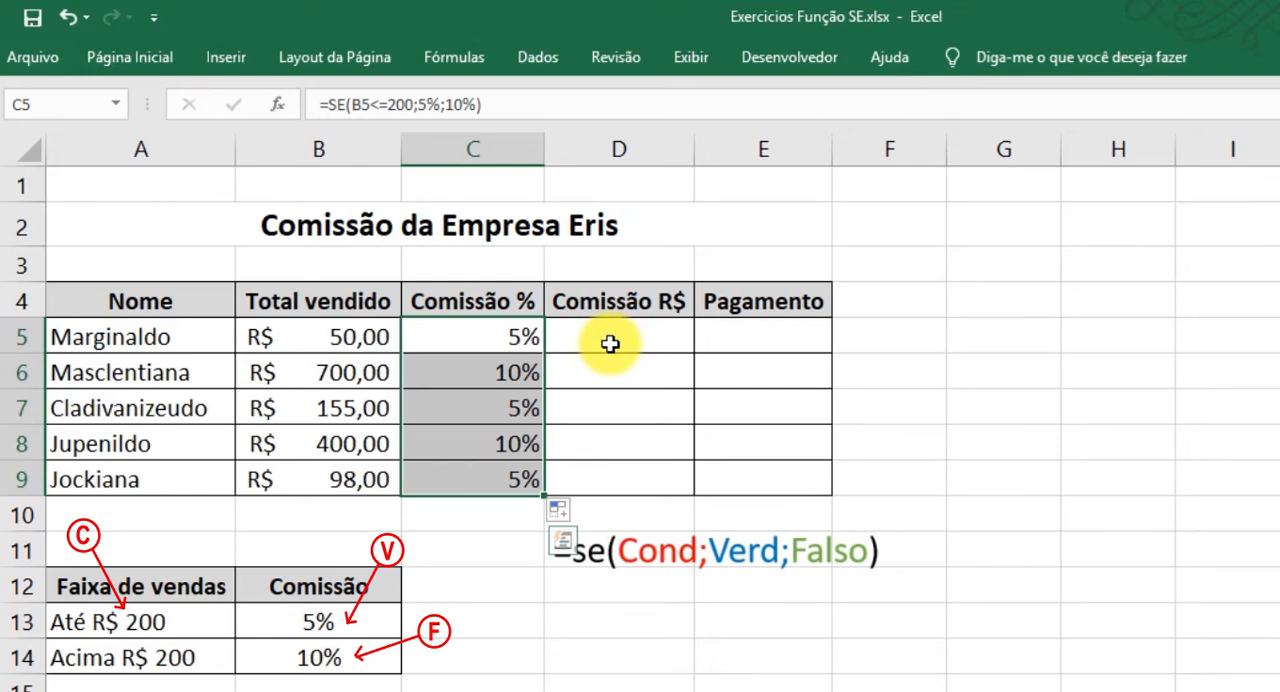
Look over the Comissão R$ and Pagamento columns in D5:E9, and relate the rates in C5:C7 to the totals in B5:B7.
left_click_drag(606, 337, 762, 484)
left_click_drag(640, 340, 749, 486)
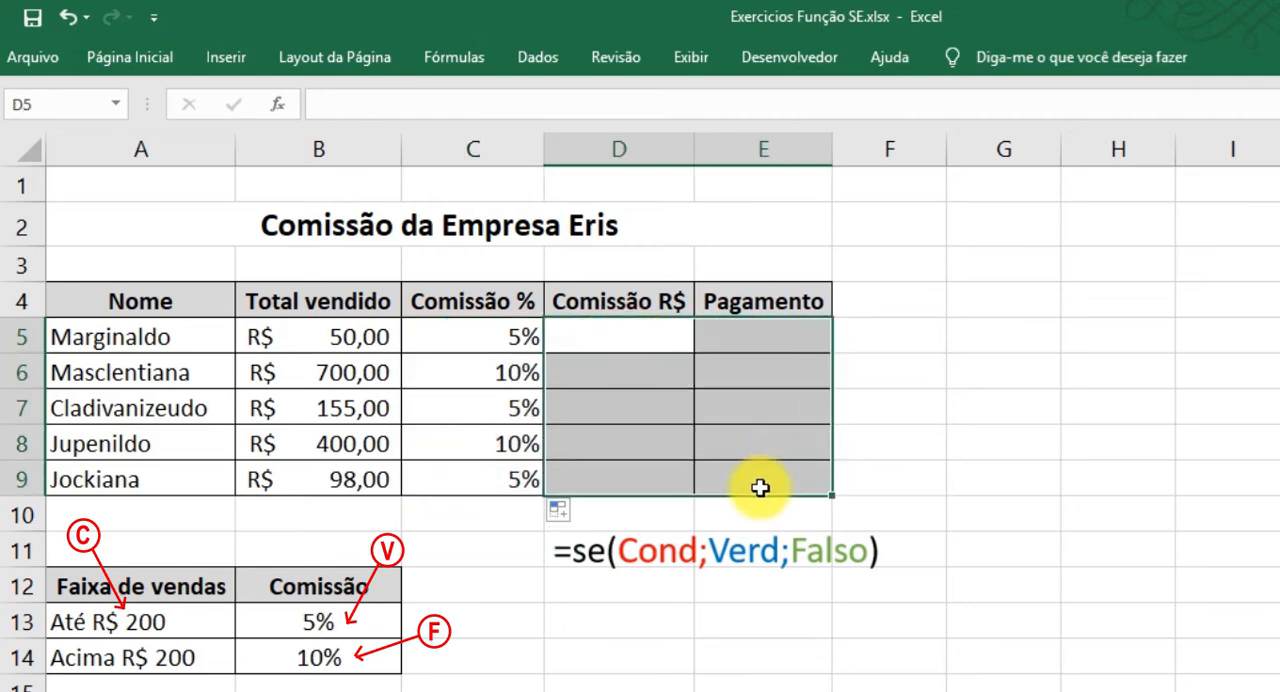
left_click(949, 440)
left_click_drag(476, 330, 472, 441)
left_click(471, 332)
left_click(349, 332)
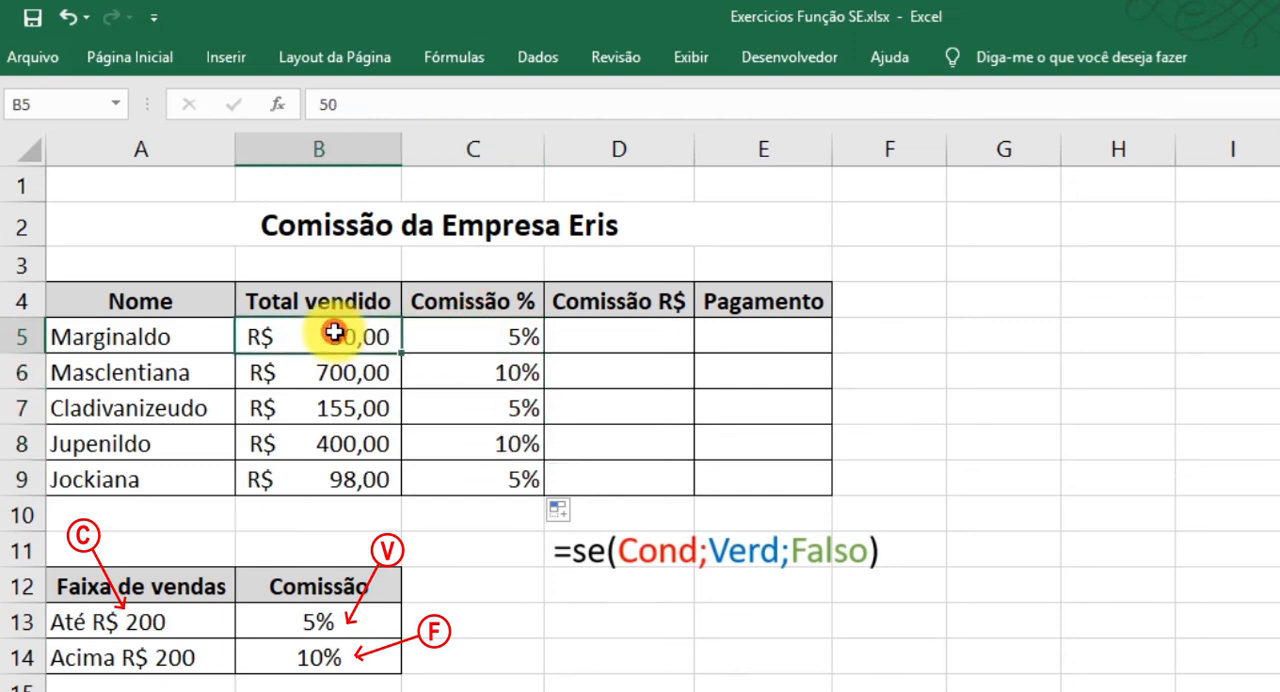
left_click(482, 371)
left_click(361, 372)
left_click(484, 408)
left_click(366, 402)
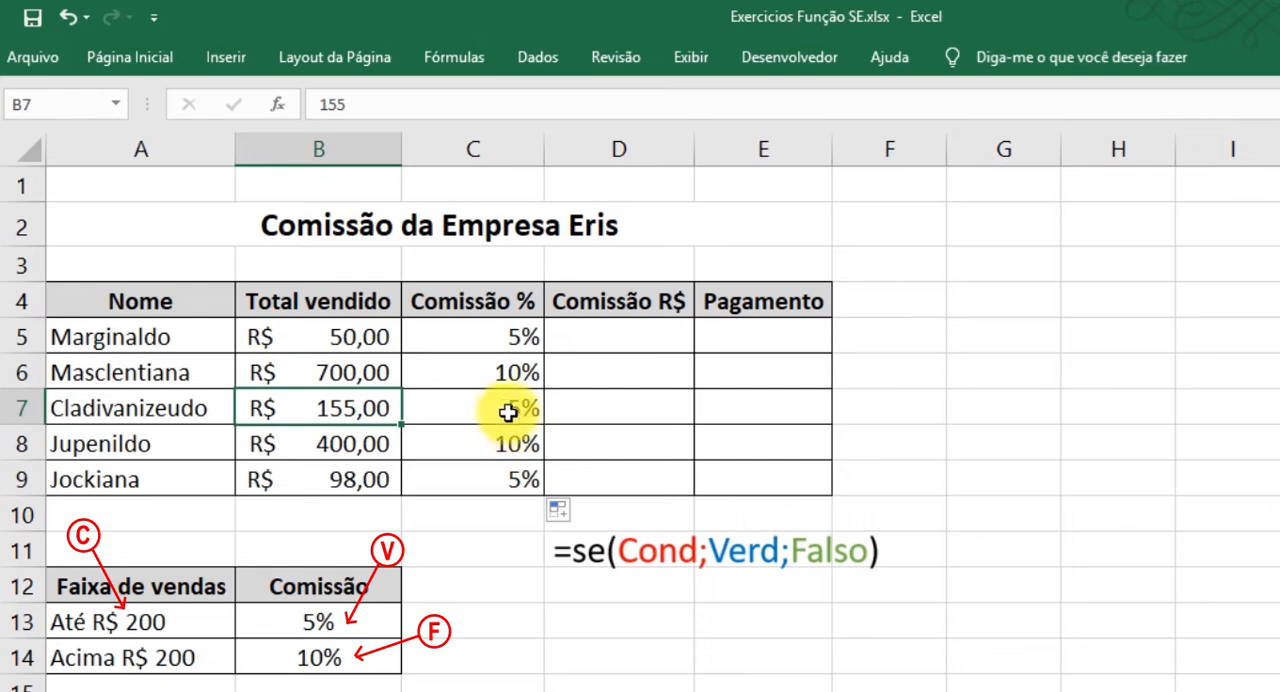
left_click(510, 412)
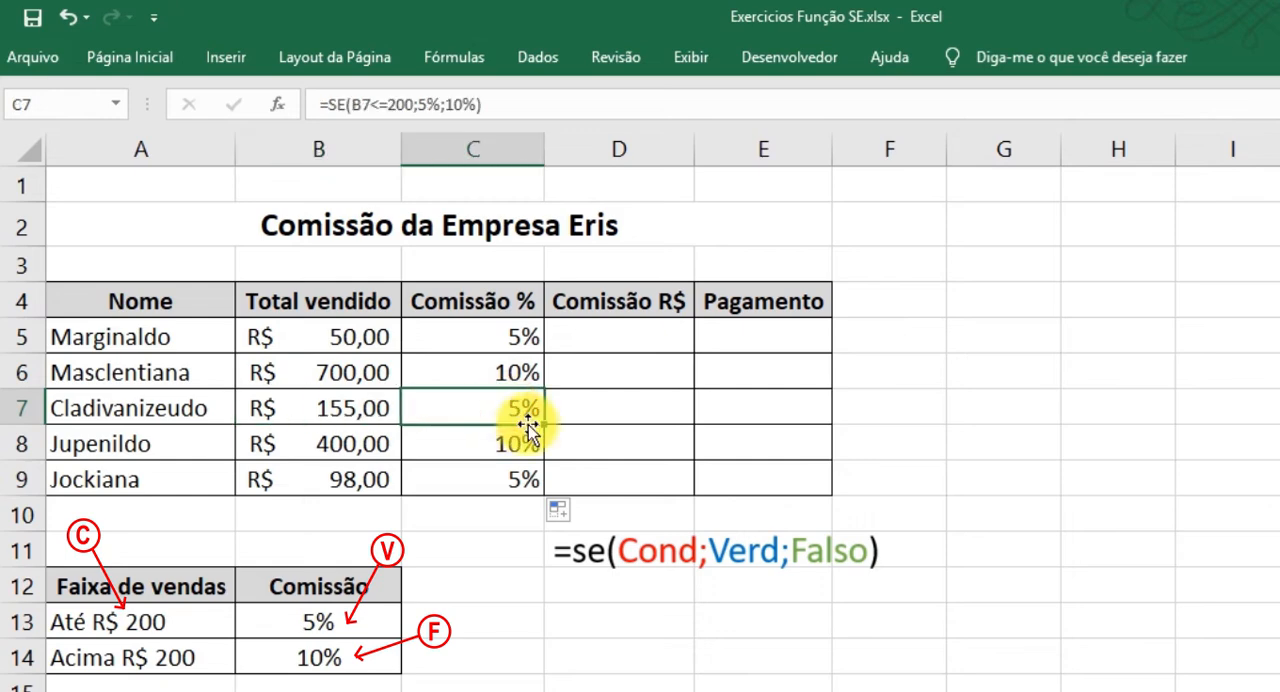
Review the Comissão R$ cells in D5:D9 and identify B5 and C5 as the source cells for calculating D5.
left_click_drag(625, 330, 610, 478)
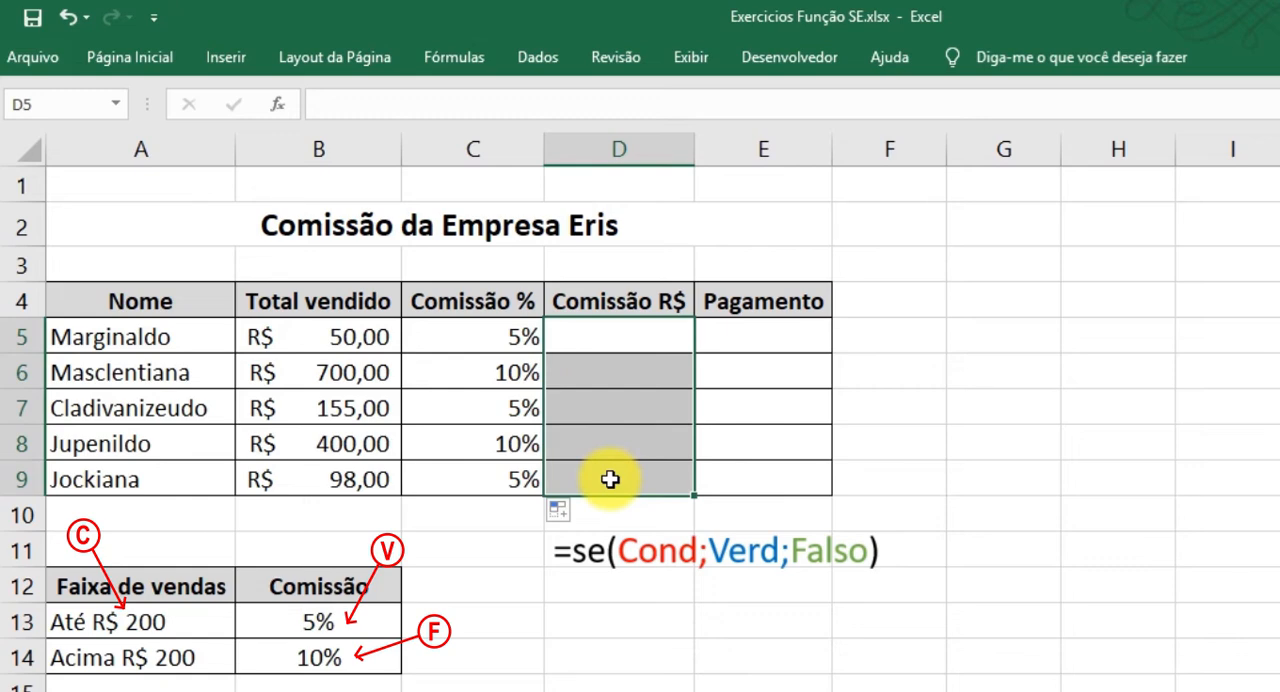
left_click(617, 337)
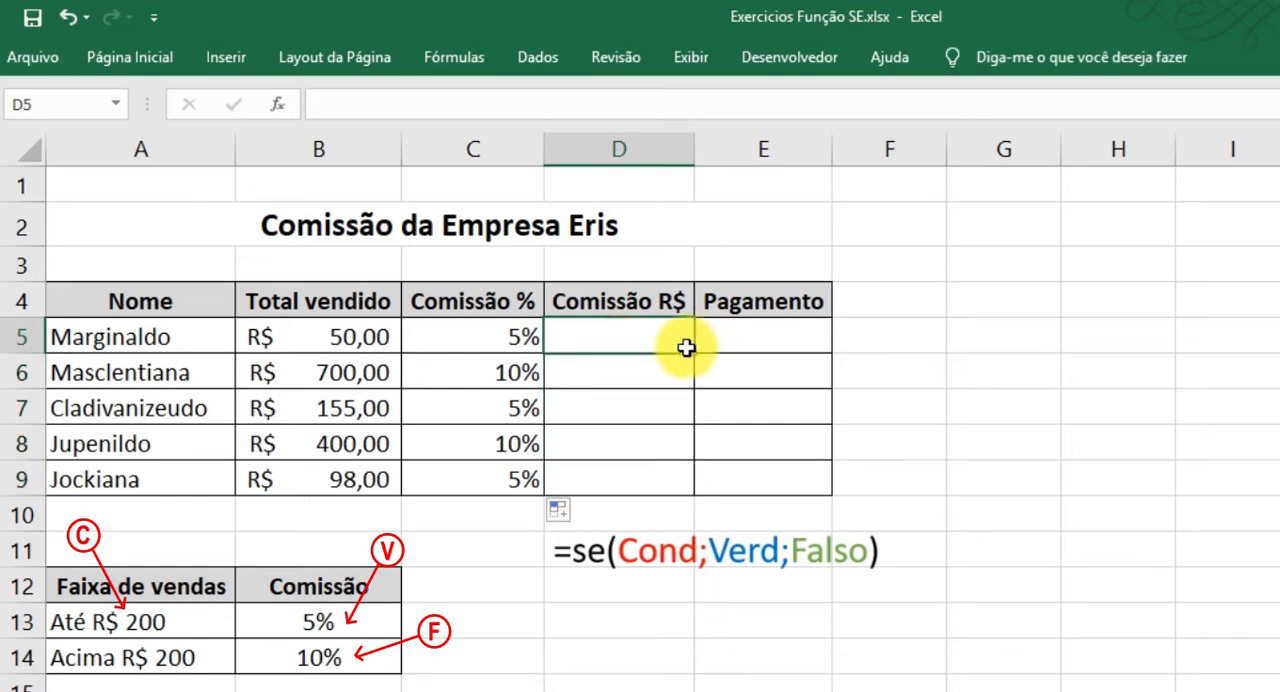
left_click(331, 345)
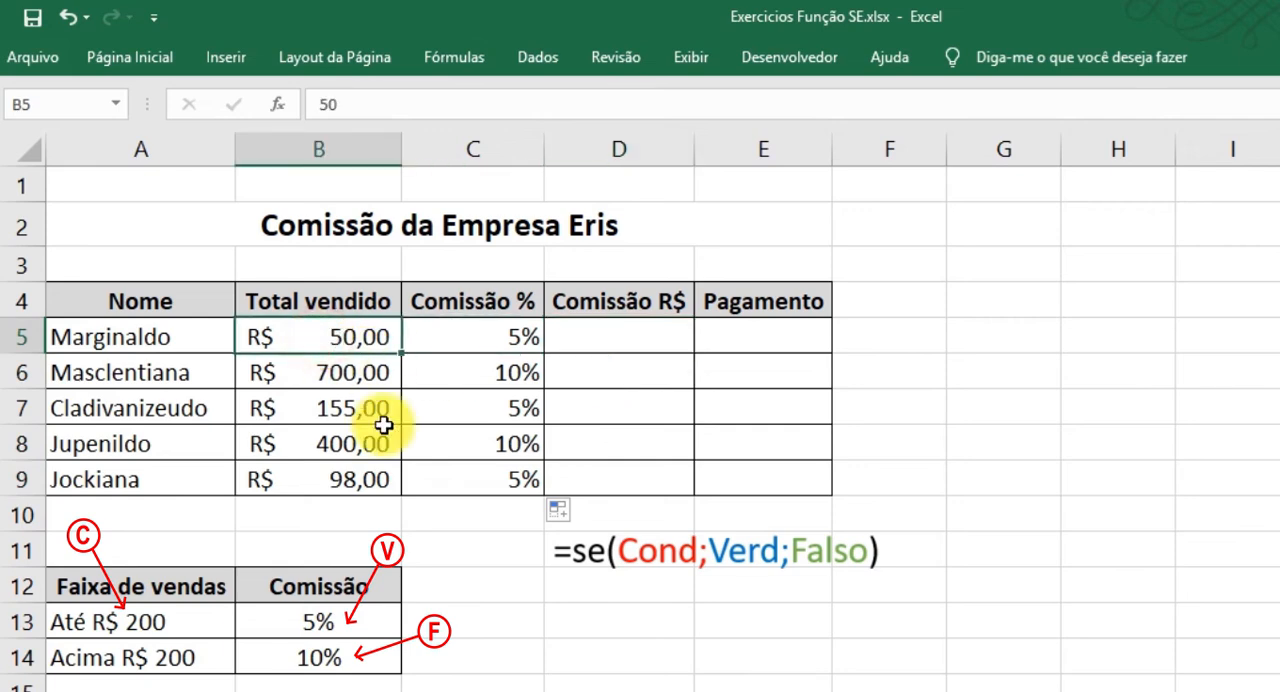
left_click(480, 333)
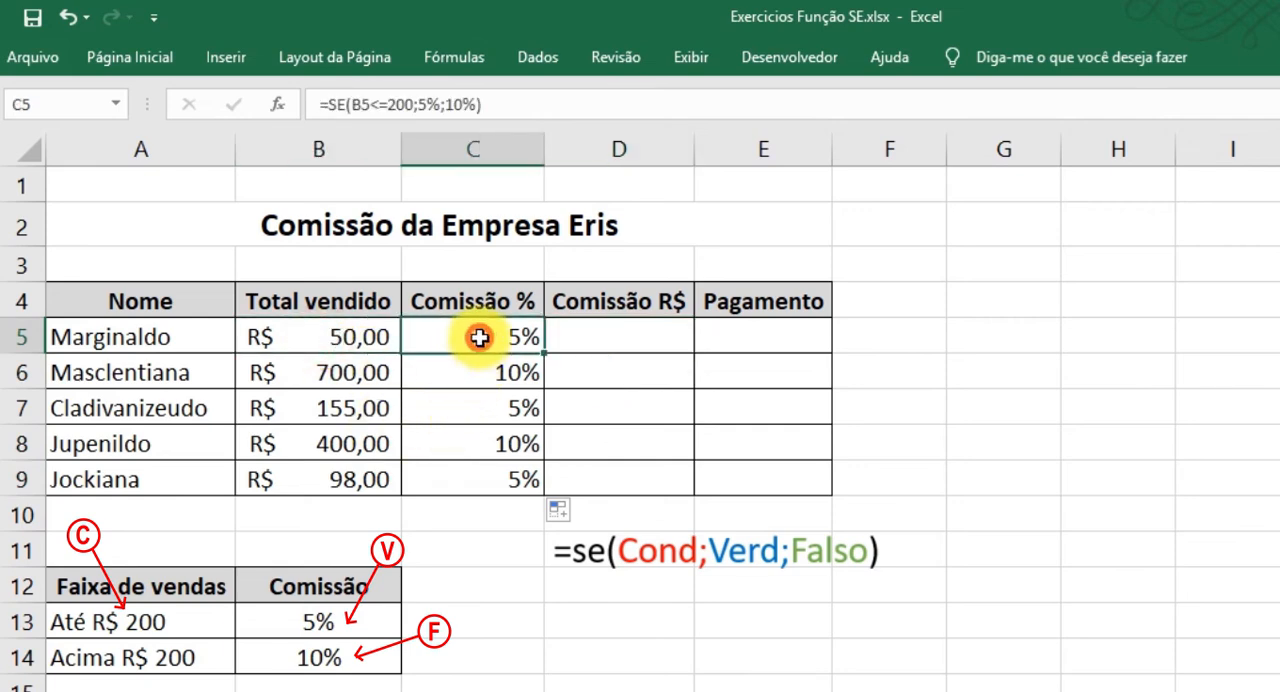
left_click(612, 340)
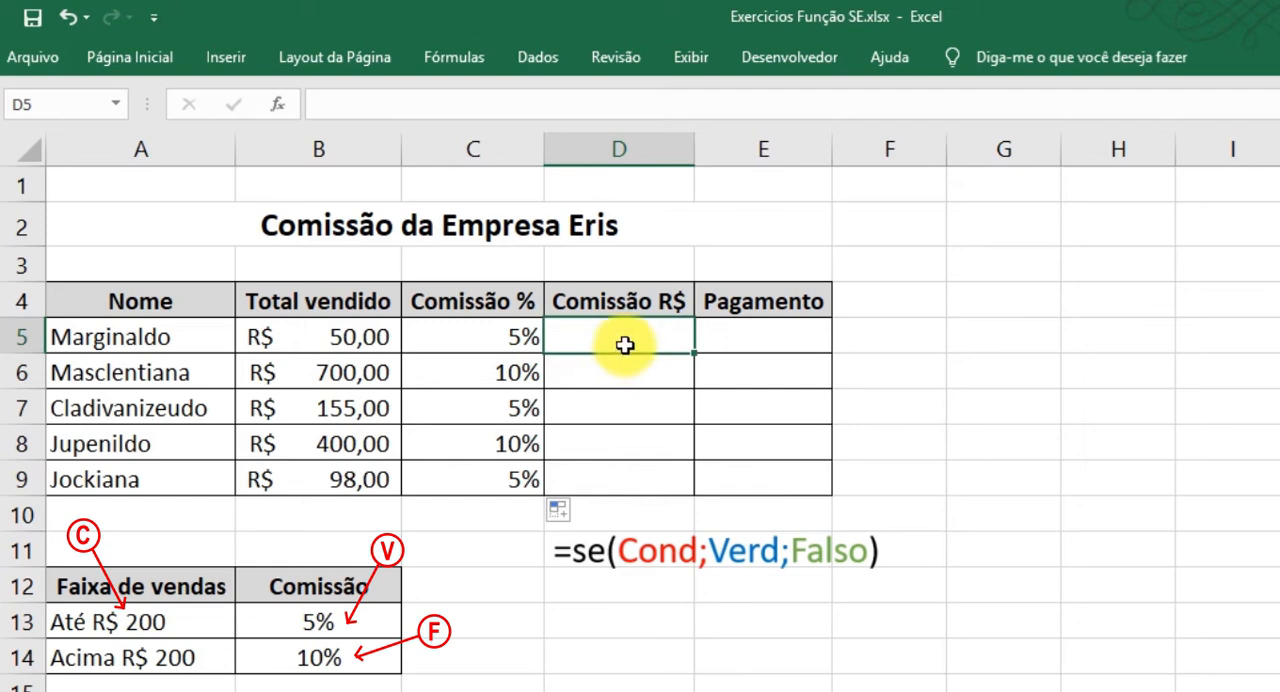
left_click(505, 345)
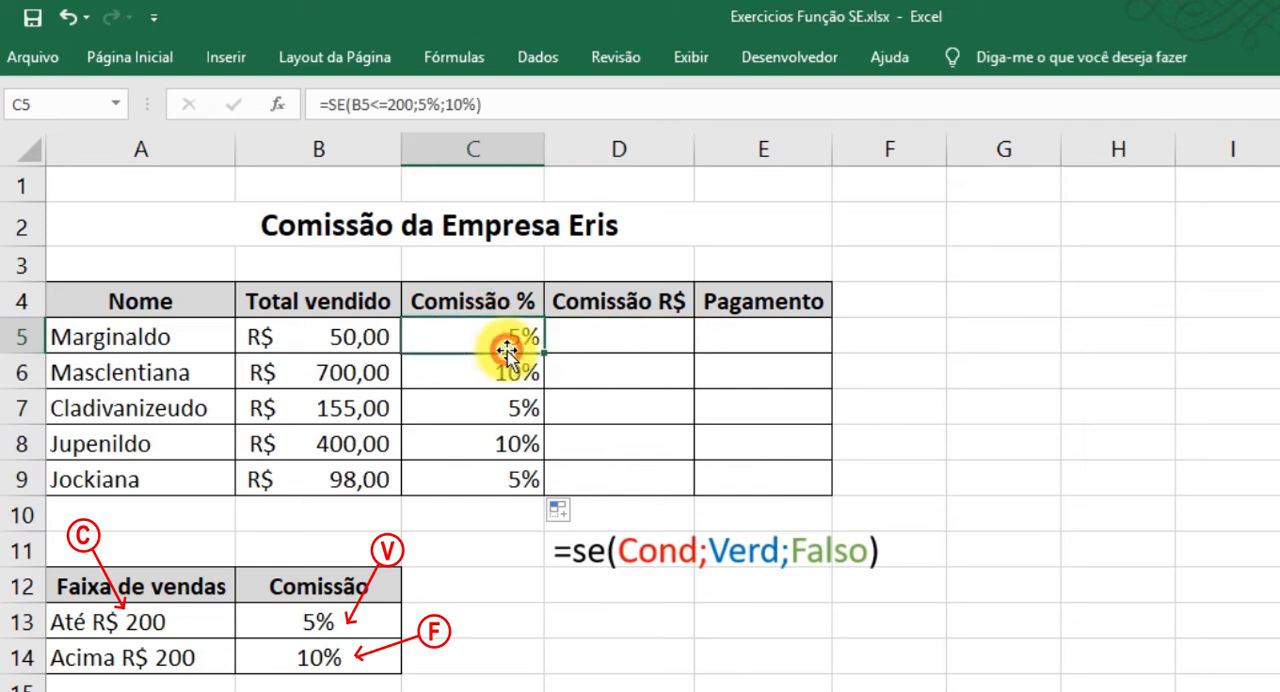
left_click(345, 338)
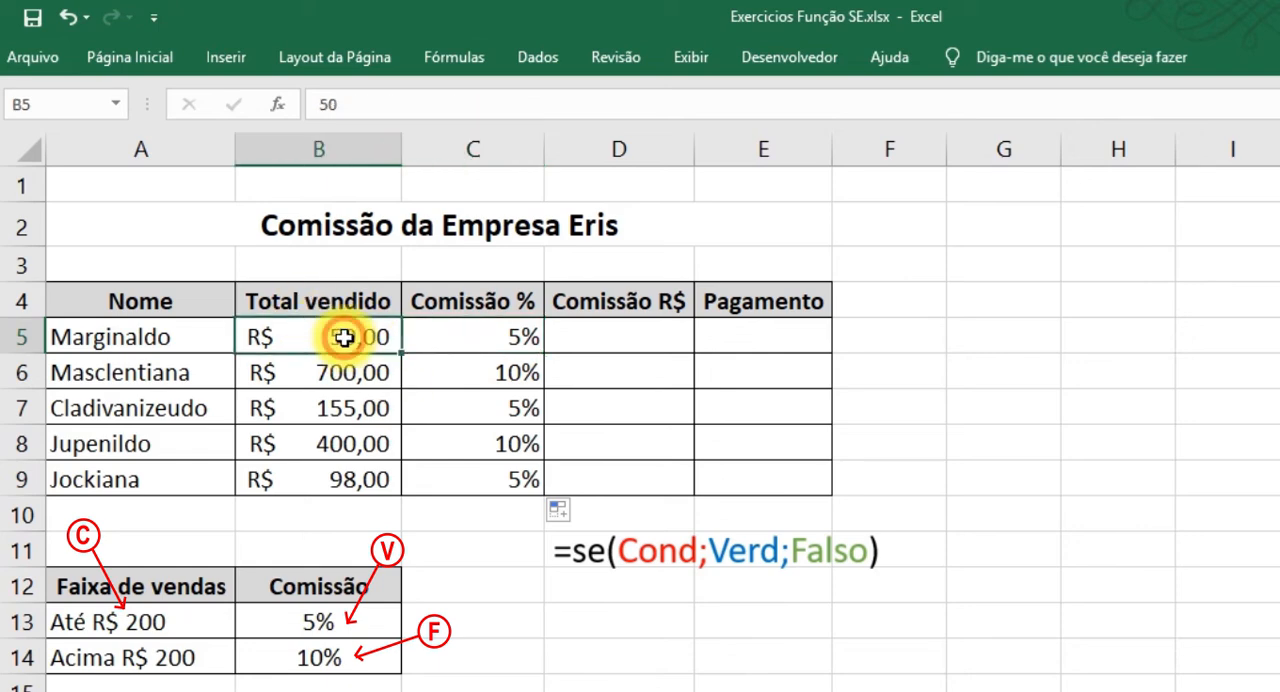
Examine the empty Comissão R$ cells D5:D9 and how D5 depends on the rate in C5 and the total in B5.
left_click(485, 337)
left_click(582, 340)
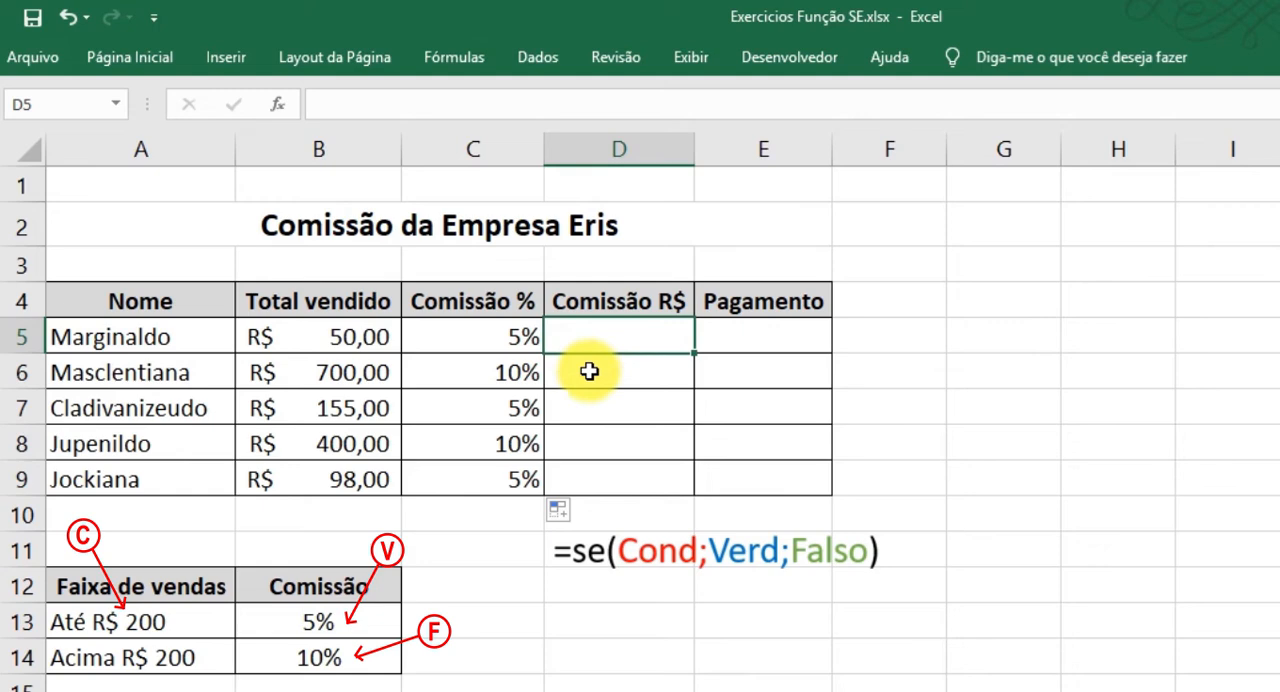
left_click_drag(608, 343, 590, 476)
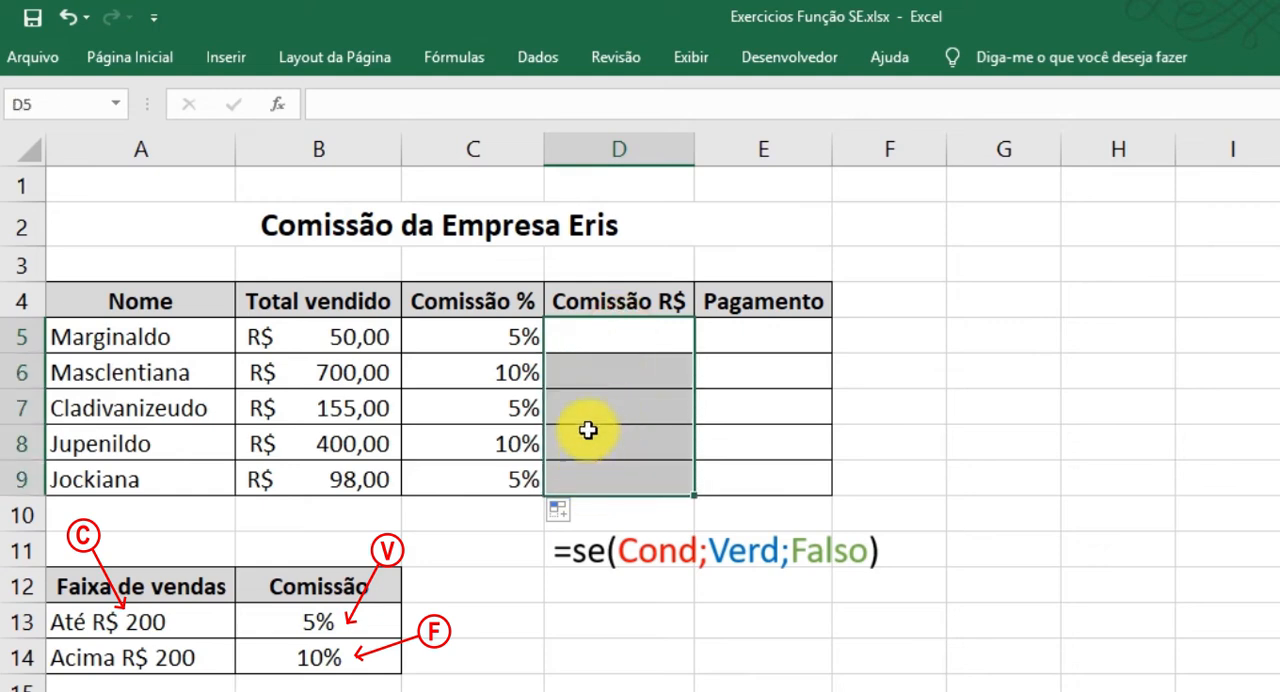
left_click(590, 336)
left_click(505, 340)
left_click_drag(615, 340, 613, 413)
left_click_drag(598, 489, 600, 488)
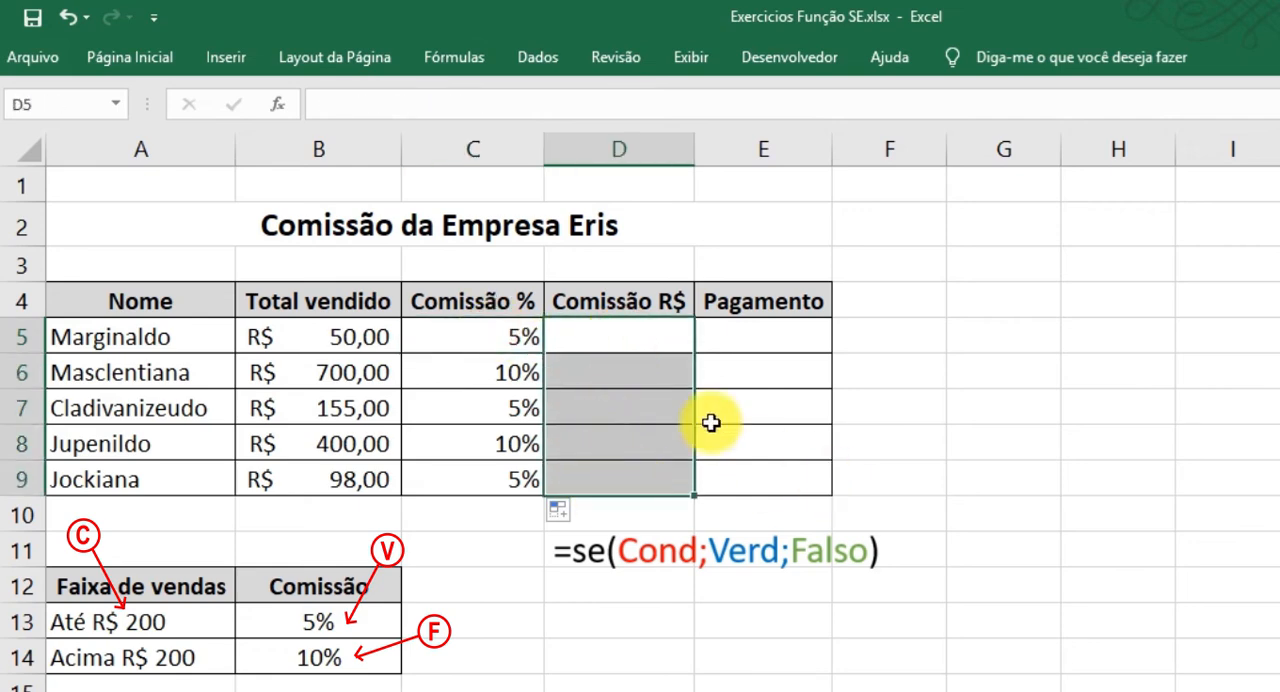
left_click(606, 331)
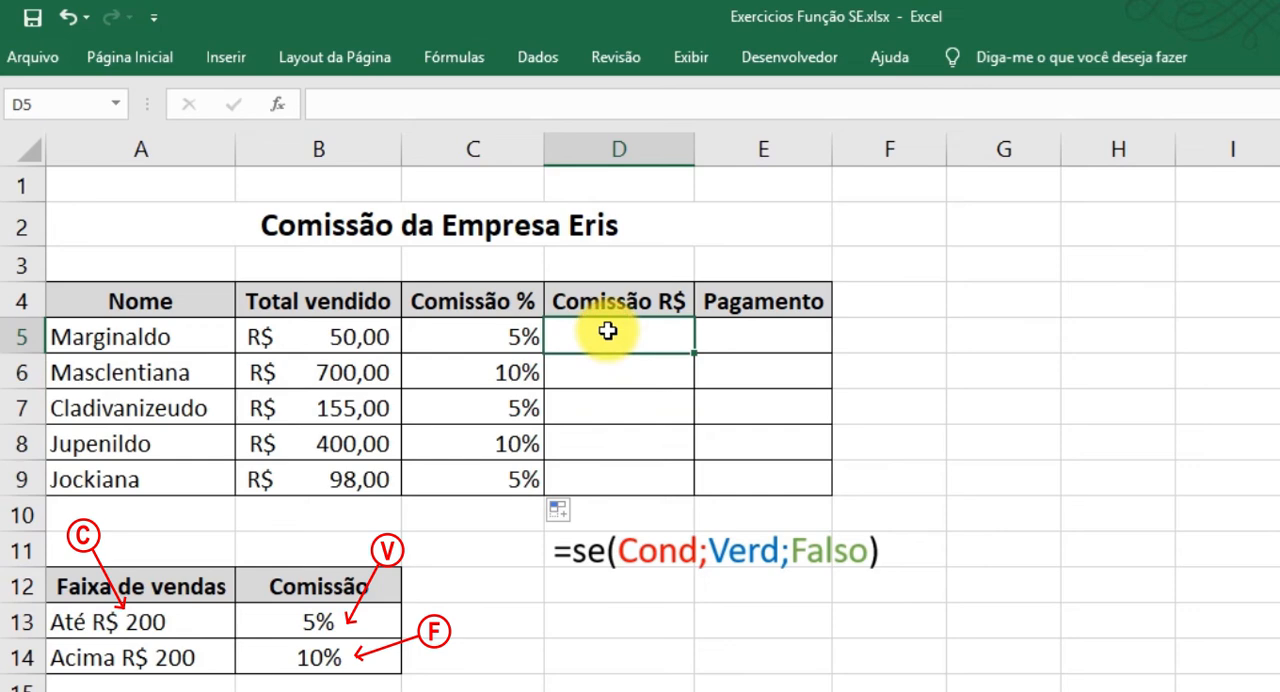
left_click(490, 333)
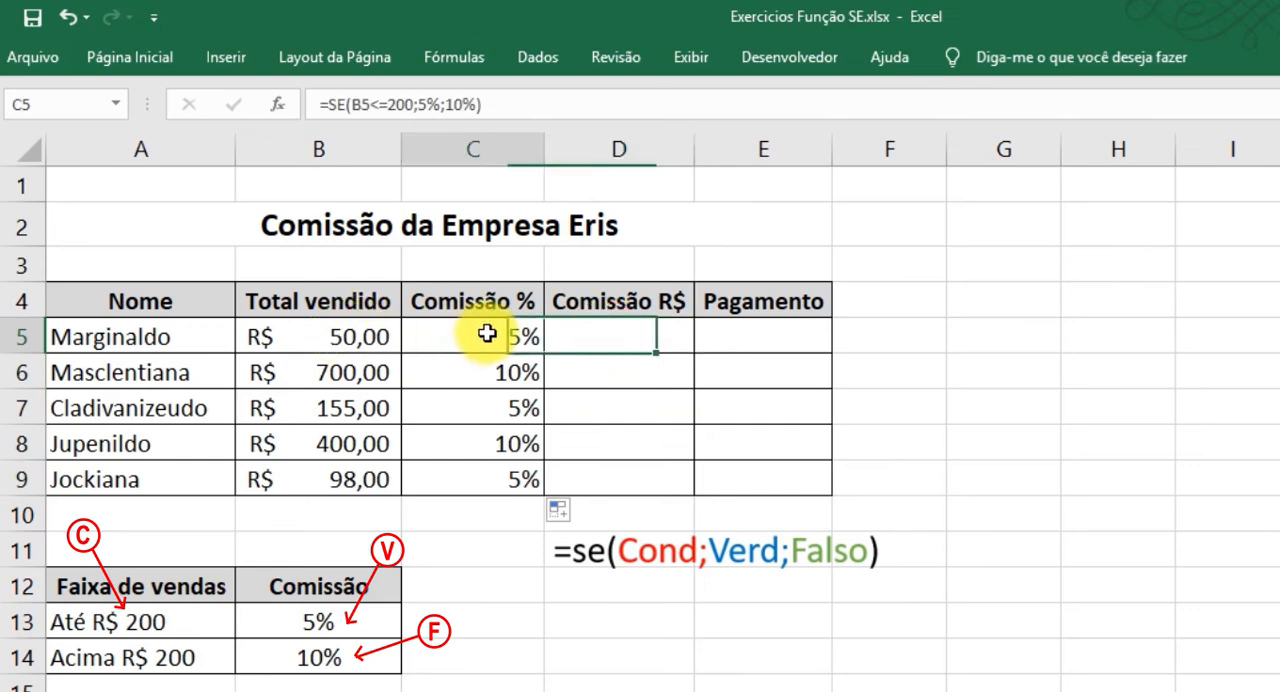
left_click(320, 345)
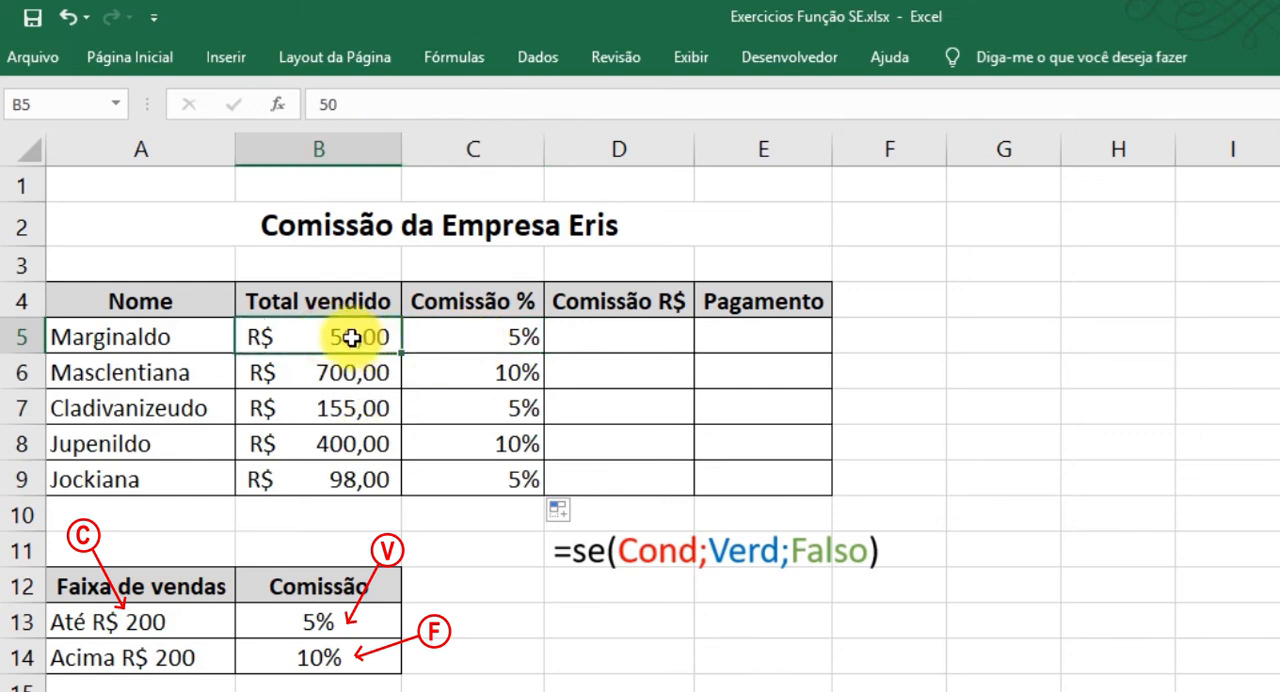
left_click(480, 336)
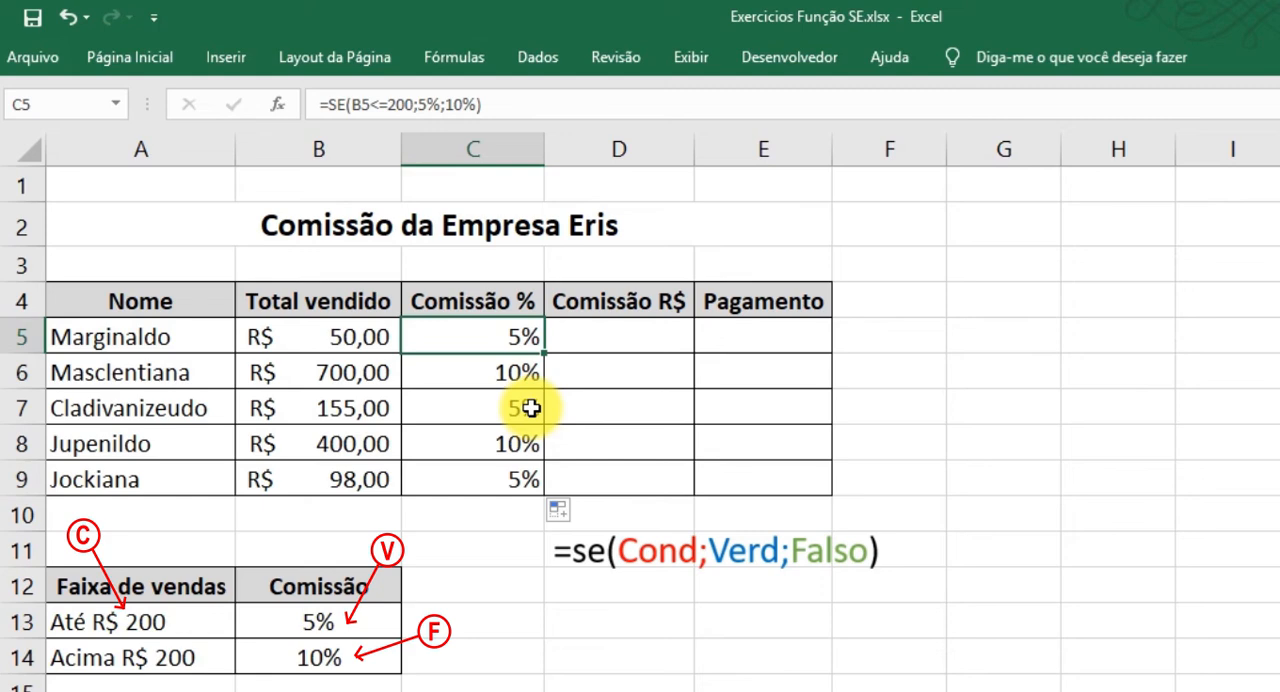
Switch to the Calculator in standard mode and look at its percent function for working out the commission.
key("XF86Calculator")
left_click(1261, 645)
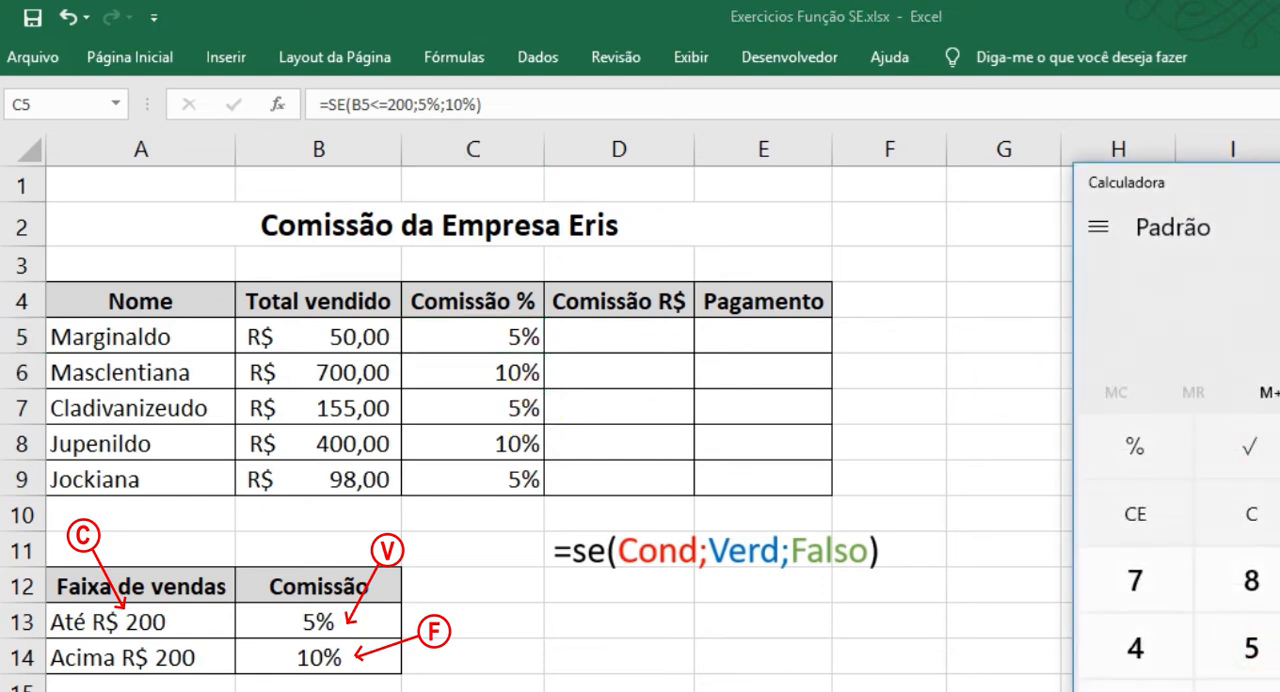
left_click(1255, 645)
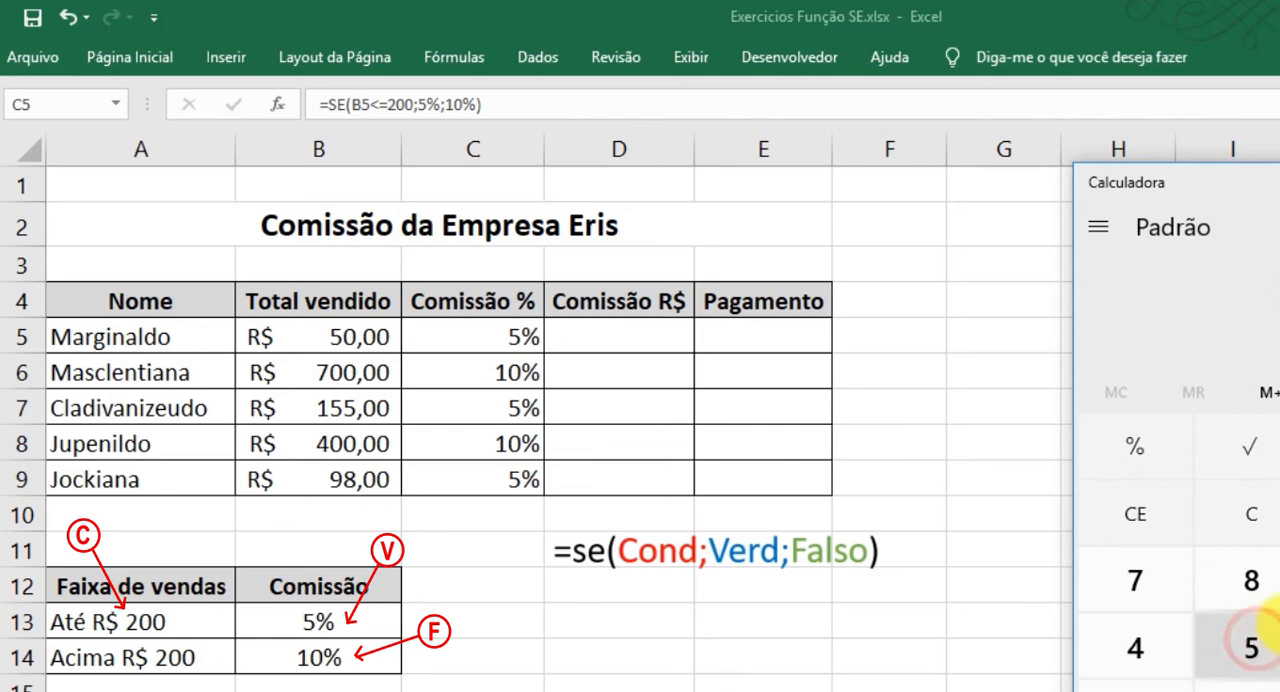
left_click(1136, 447)
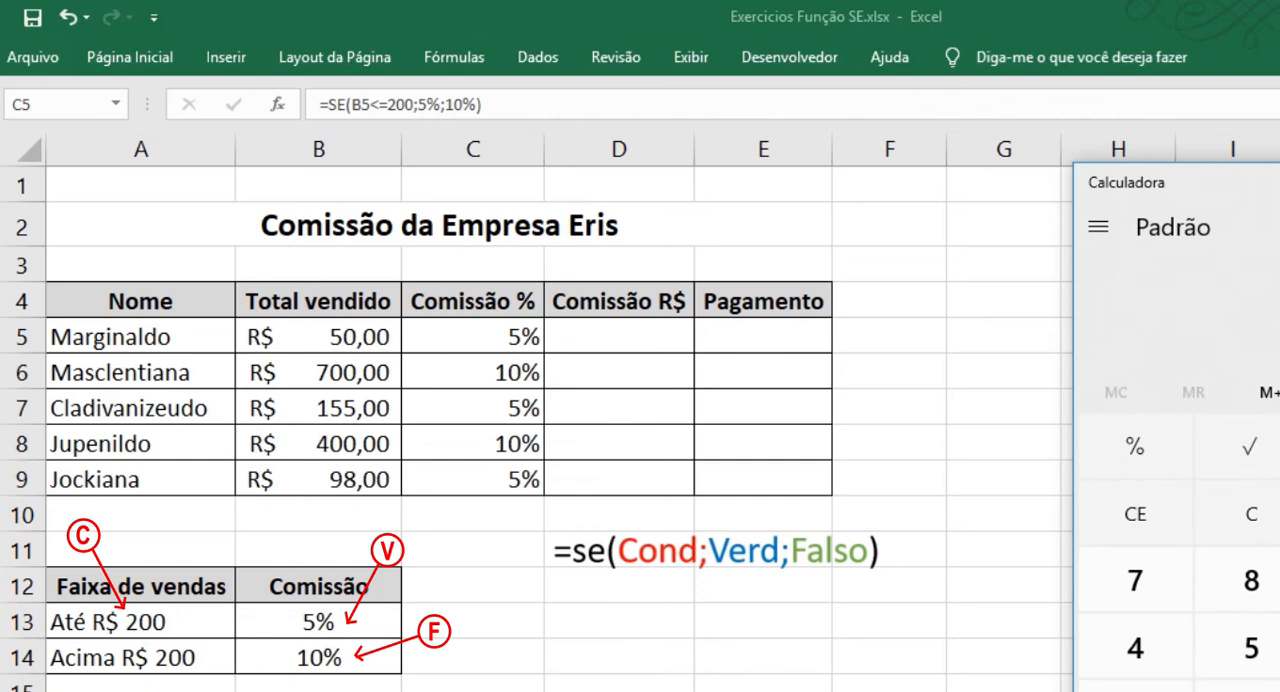
Return to the Excel sheet and enter the formula =B5*C5 in D5 to calculate the Comissão R$.
left_click(634, 331)
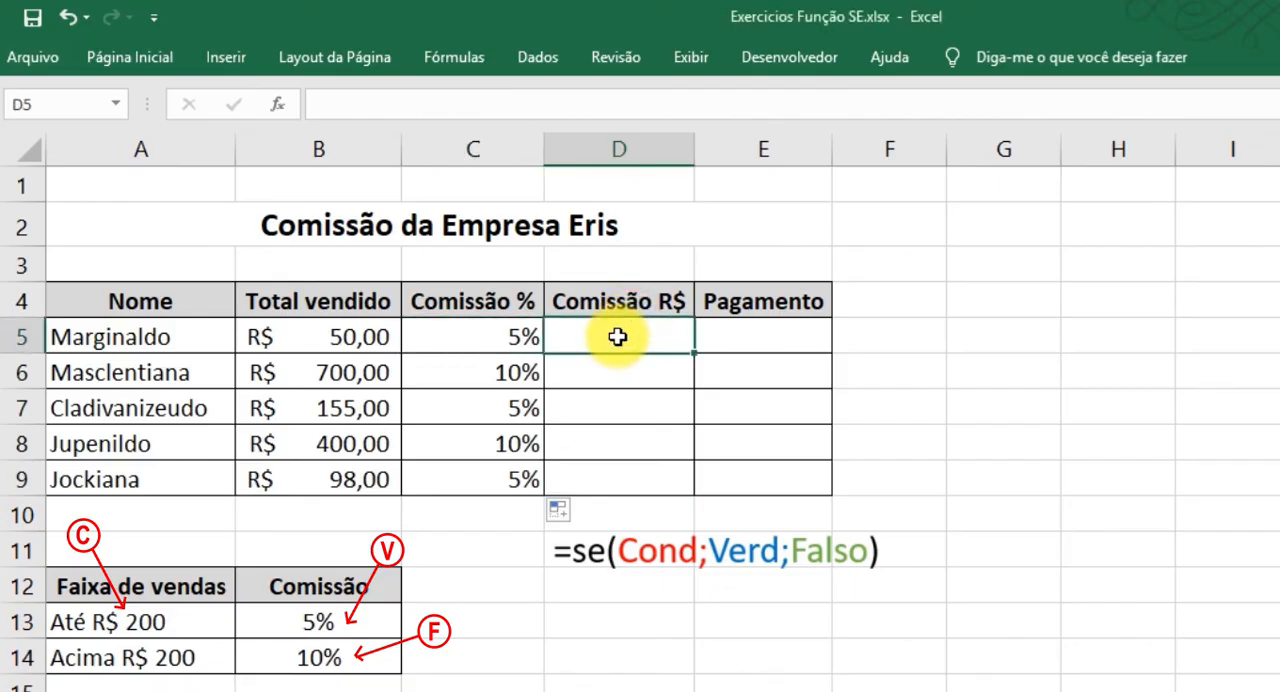
type("=")
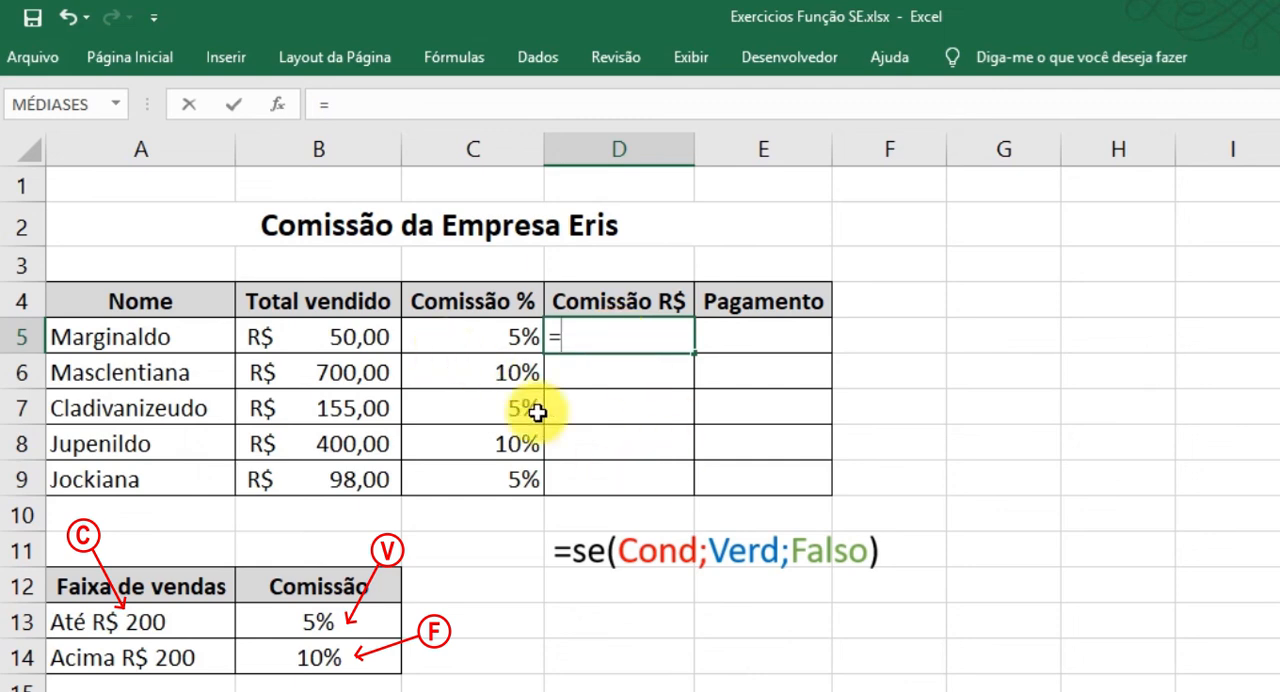
left_click(330, 338)
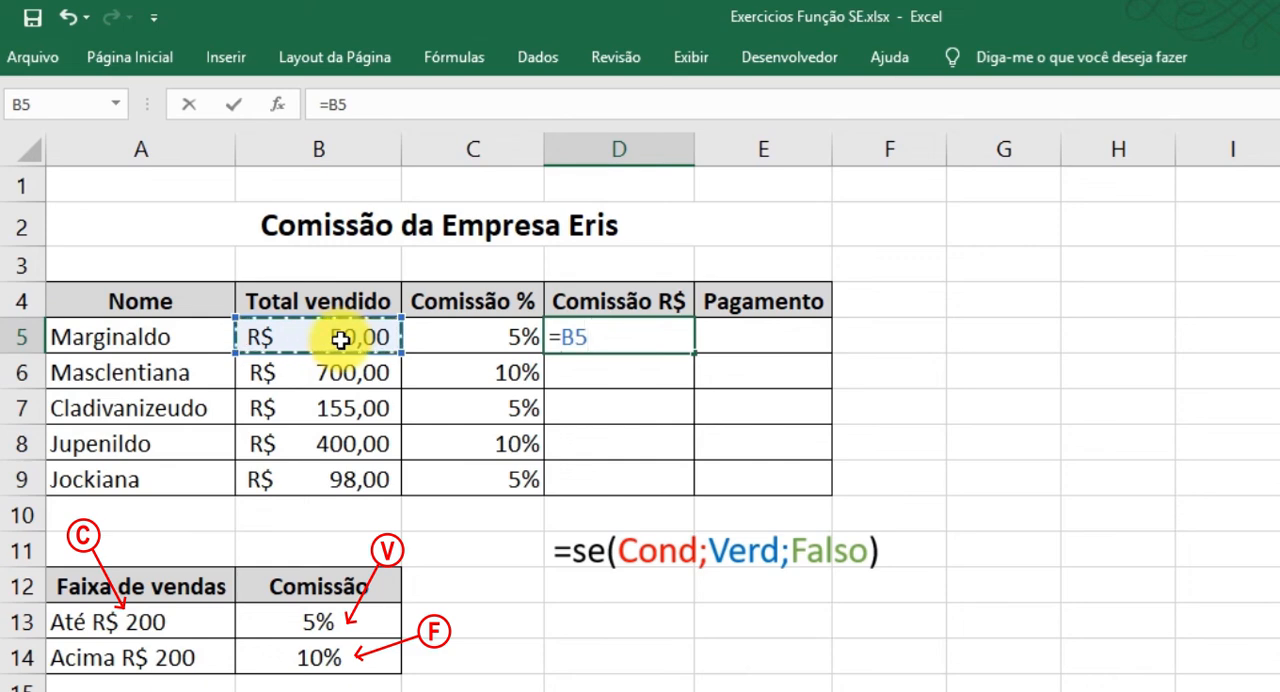
type("*")
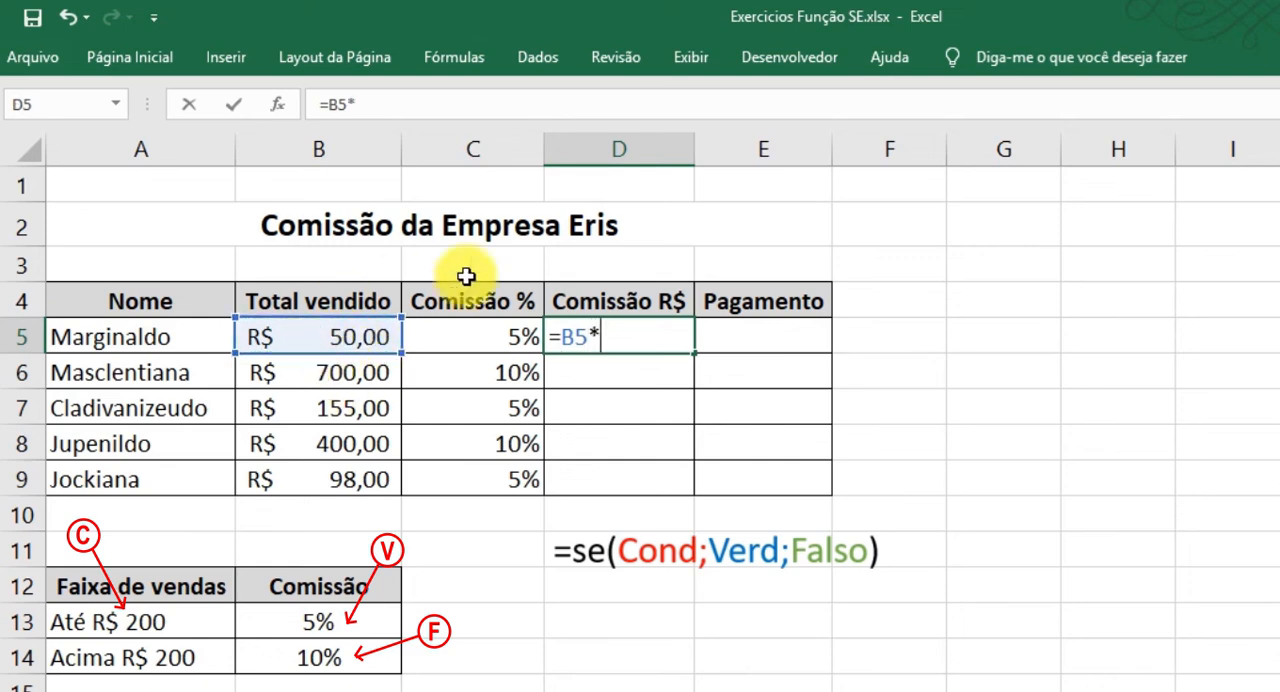
left_click(505, 337)
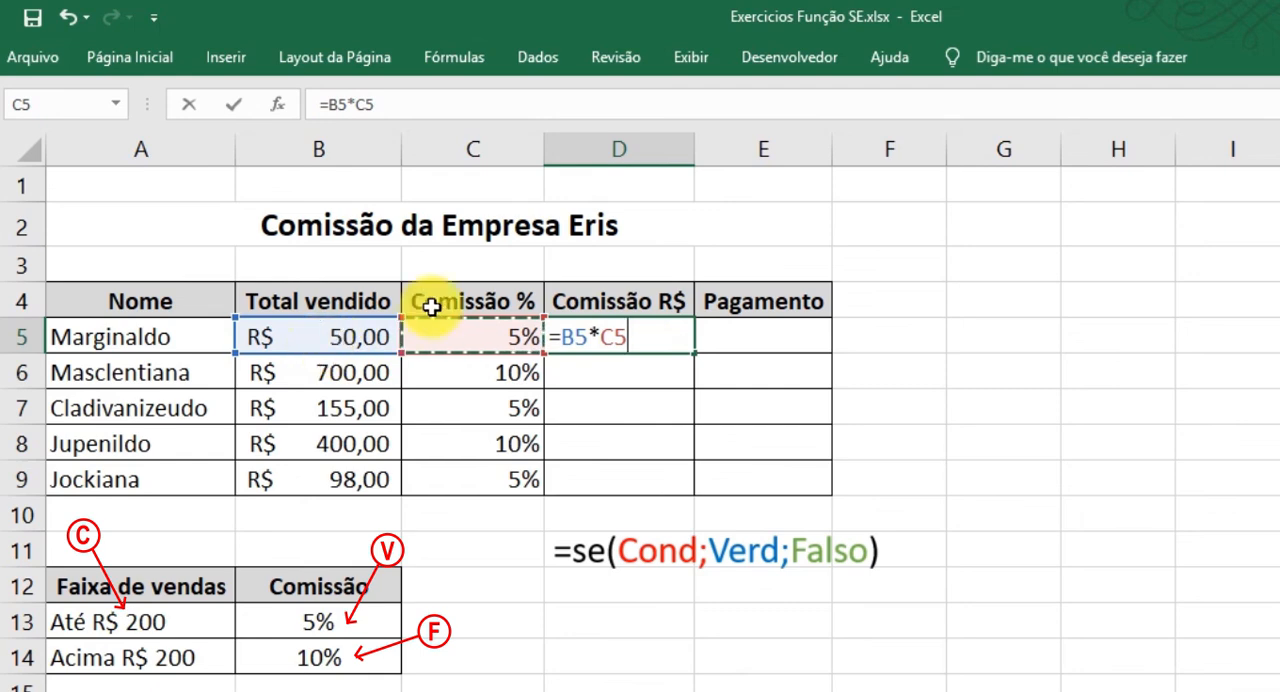
key("Return")
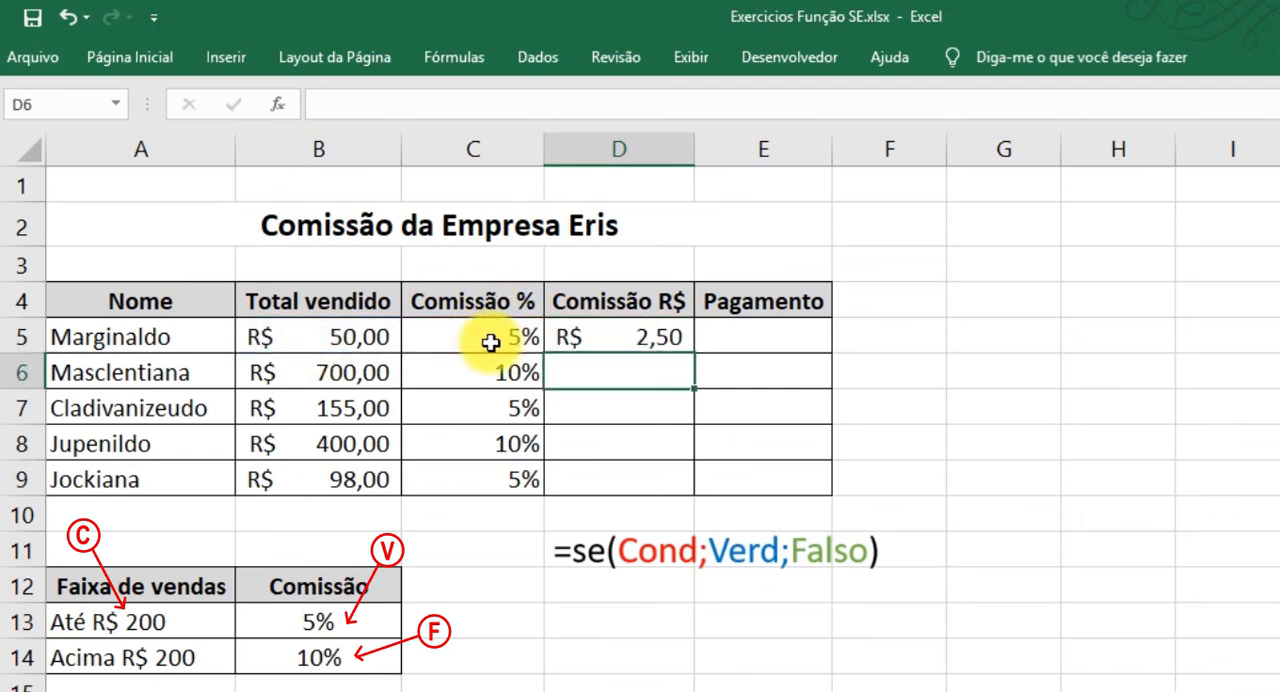
Fill the Comissão R$ formula from D5 down to D9.
left_click(634, 333)
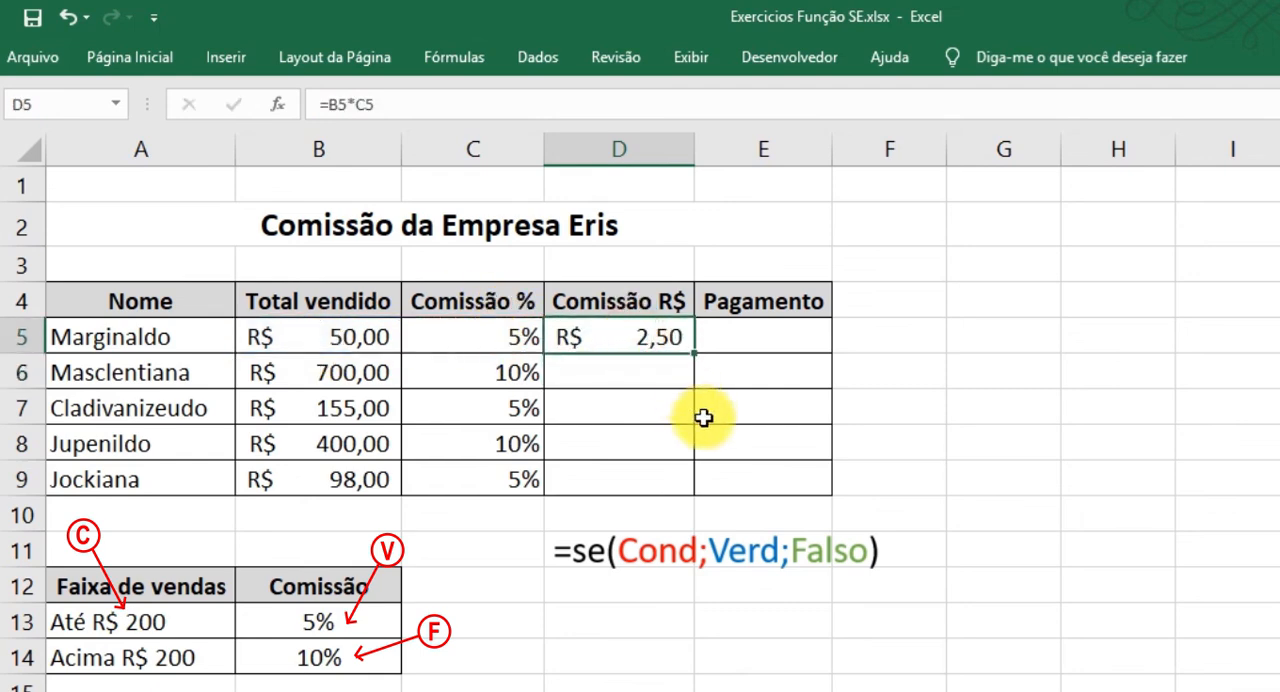
mouse_move(645, 330)
left_mouse_down()
mouse_move(634, 446)
mouse_move(640, 343)
left_mouse_up()
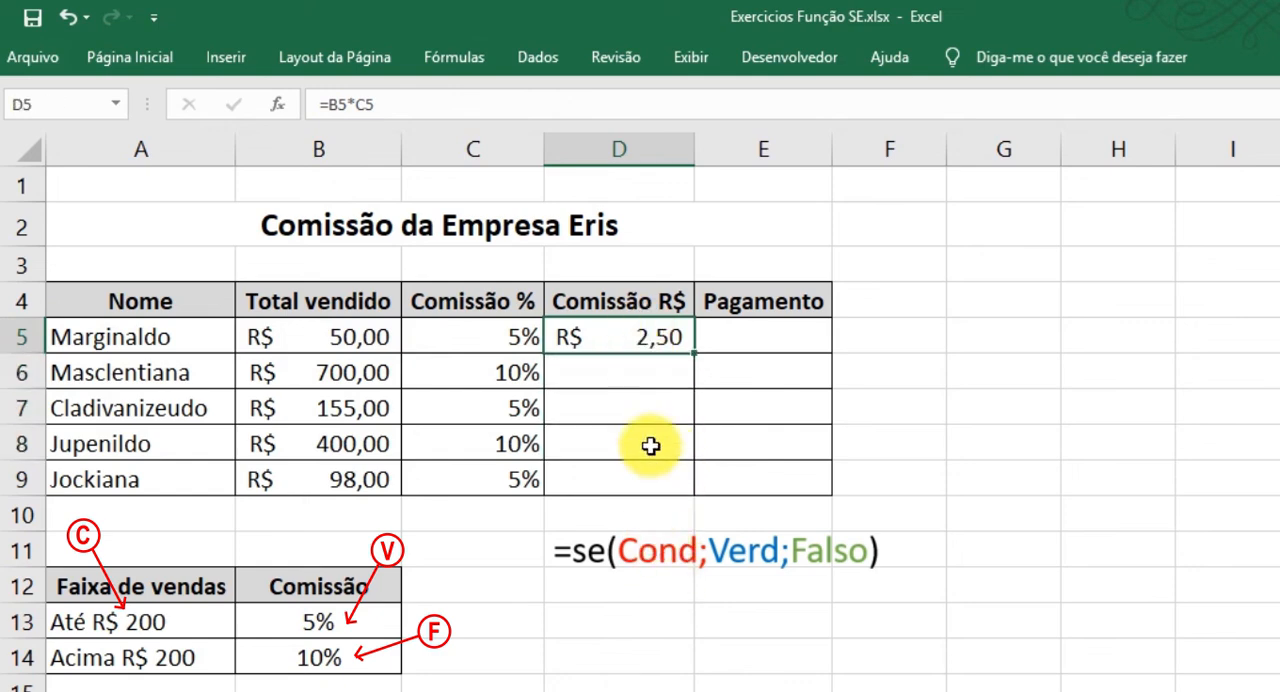
left_click_drag(690, 350, 675, 493)
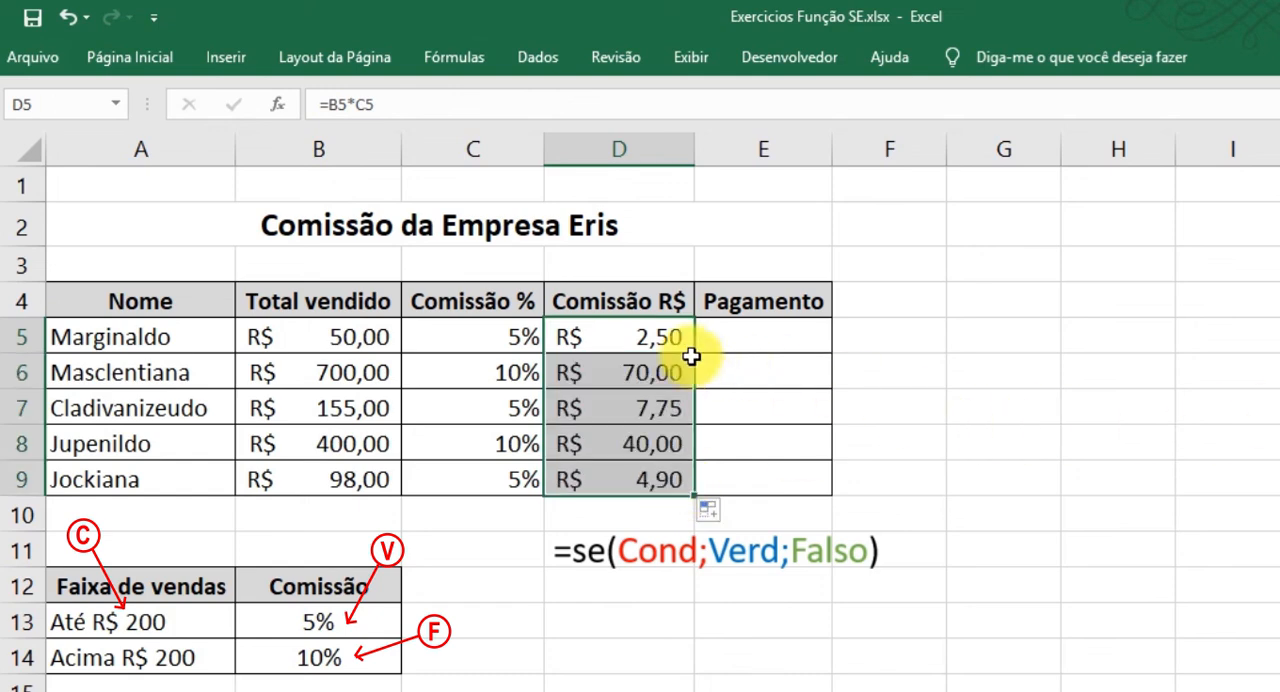
Compare the calculated Comissão R$ values in D5:D9 with the empty Pagamento cells E5:E9 to judge whether that column is needed.
left_click_drag(631, 331, 634, 480)
left_click_drag(786, 334, 773, 483)
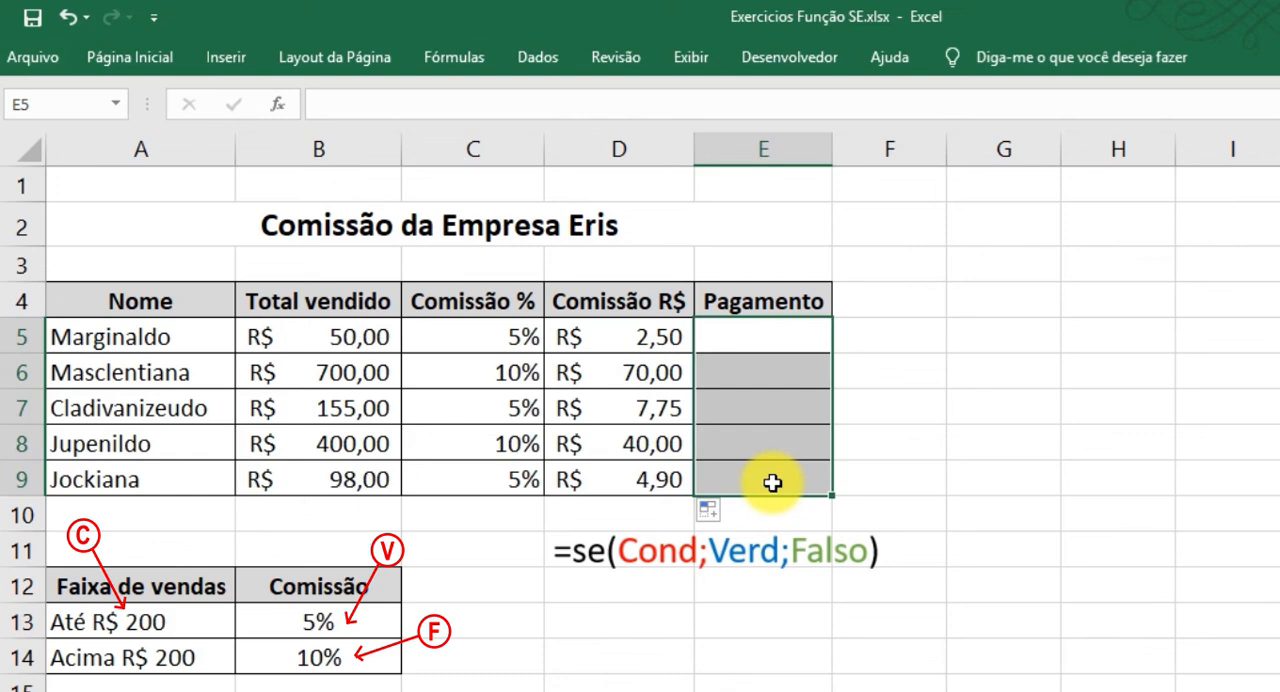
left_click(892, 342)
left_click(681, 343)
left_click_drag(684, 350, 655, 478)
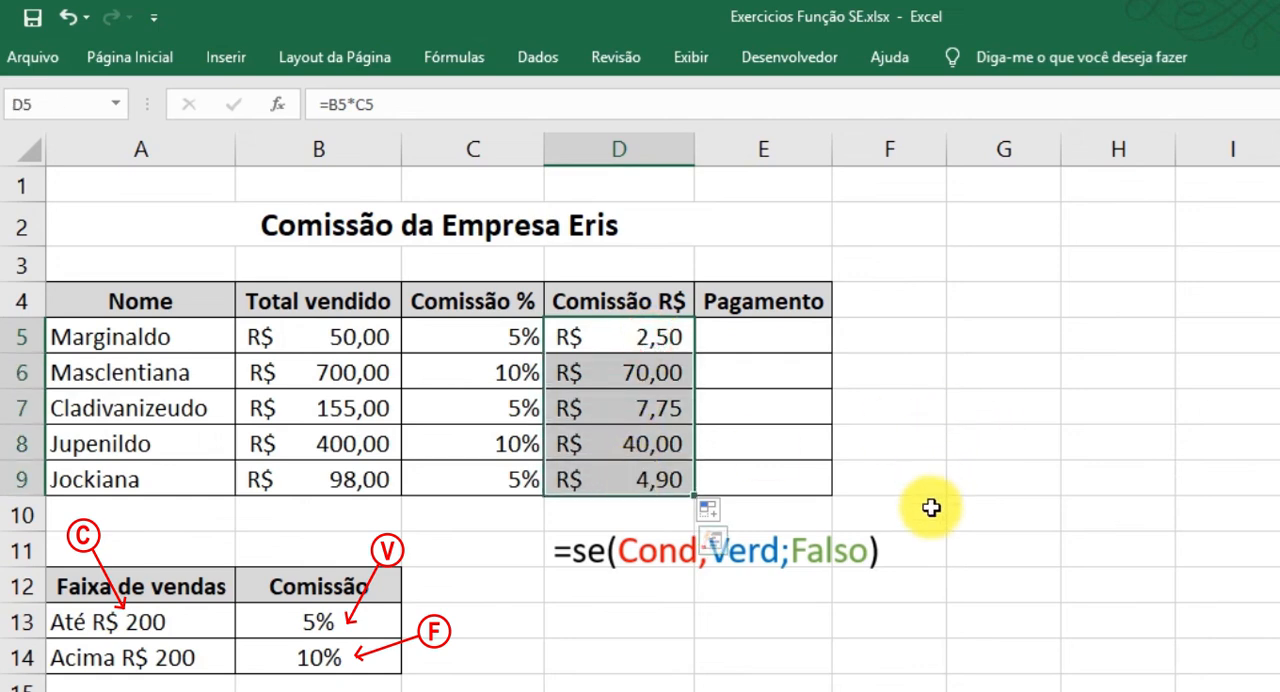
Delete the entire Pagamento column E from the sheet.
right_click(773, 155)
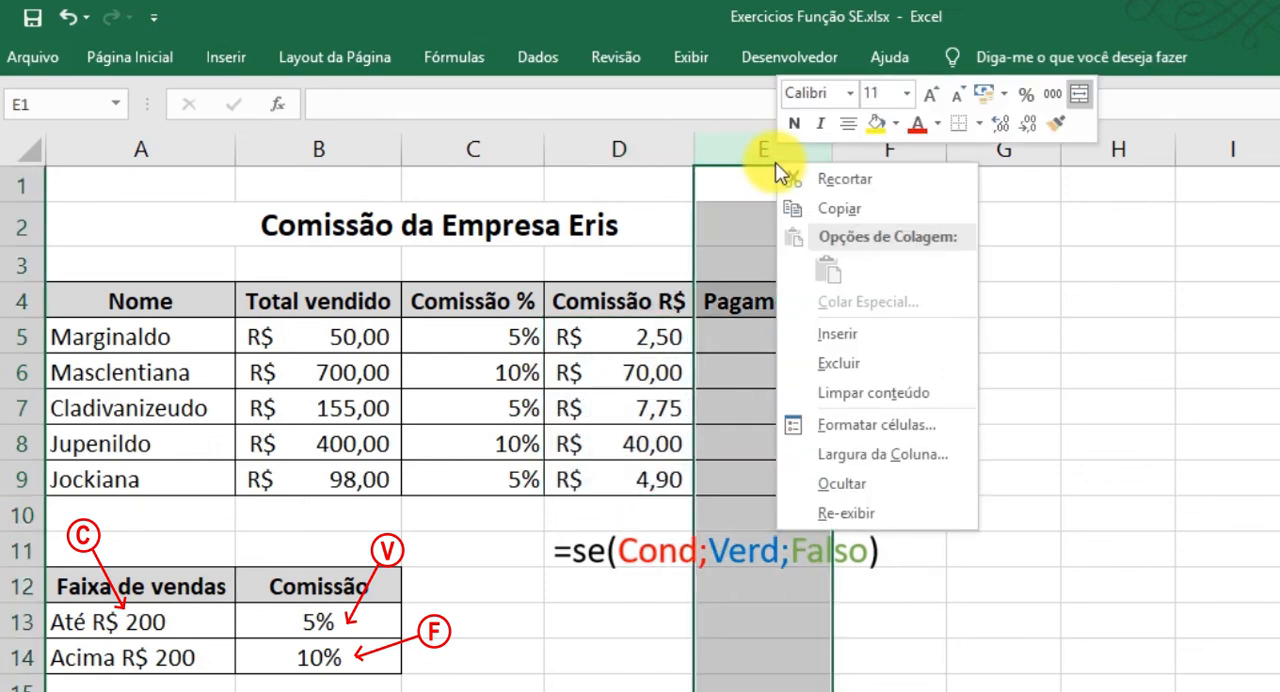
left_click(855, 366)
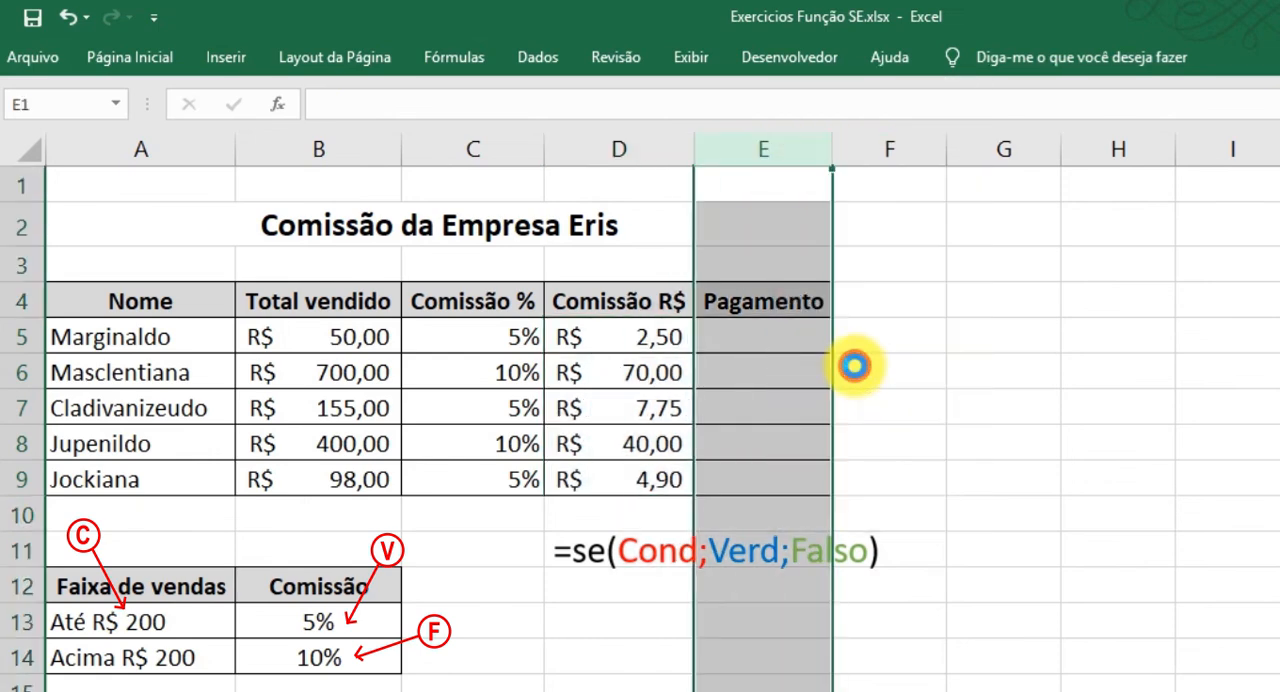
left_click(634, 482)
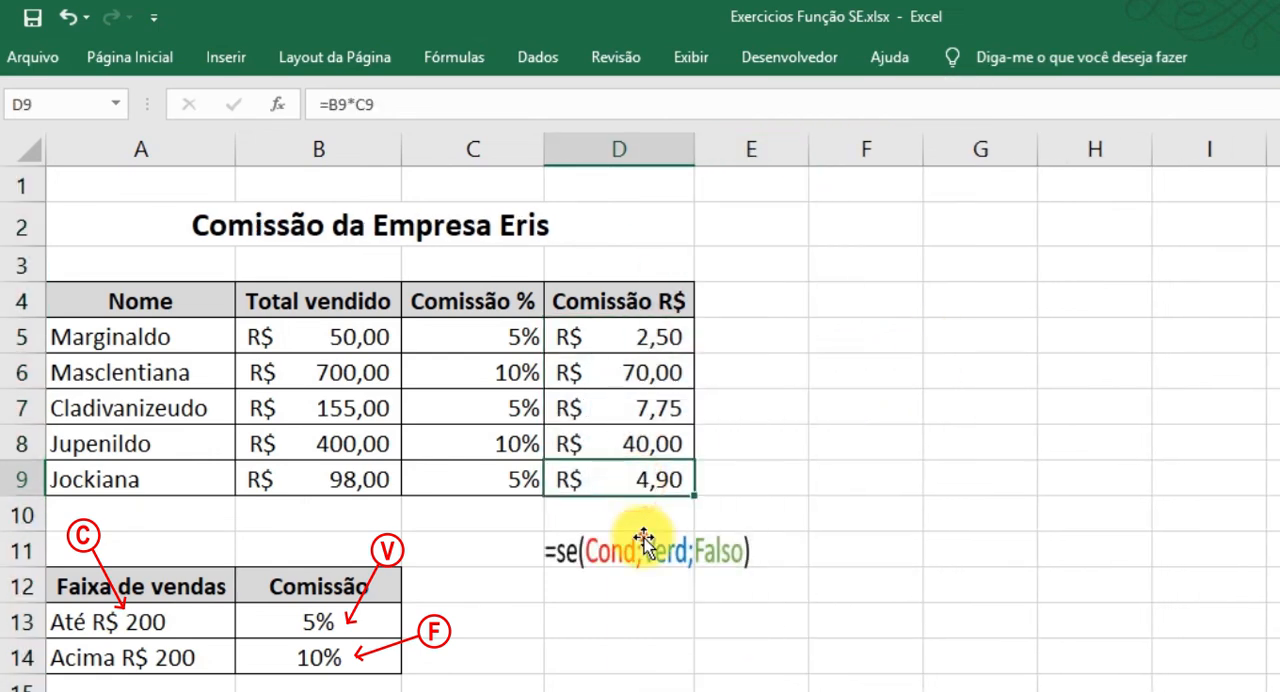
Widen the =se(Cond;Verd;Falso) graphic below the table so its text is no longer squeezed.
left_click(650, 550)
left_click_drag(760, 550, 934, 551)
left_click(955, 475)
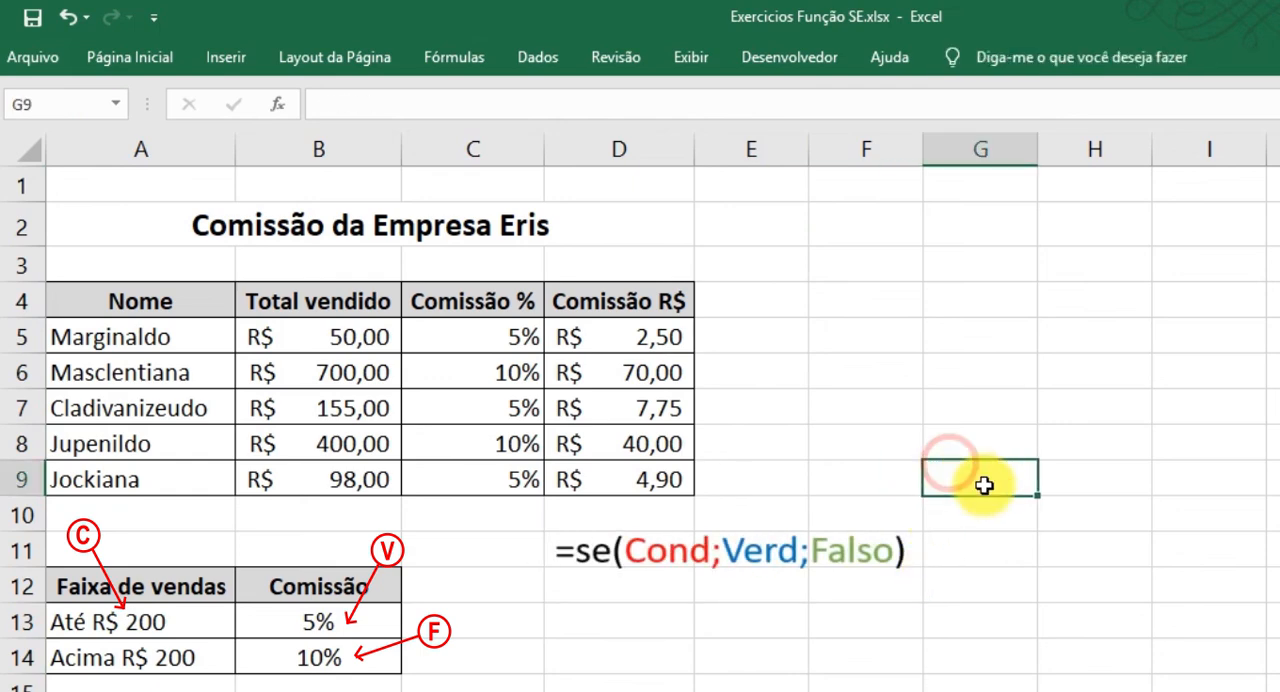
Review the completed commission table in A4:D9, and clear the selection with an empty cell beside it.
left_click(665, 307)
left_click_drag(665, 307, 103, 474)
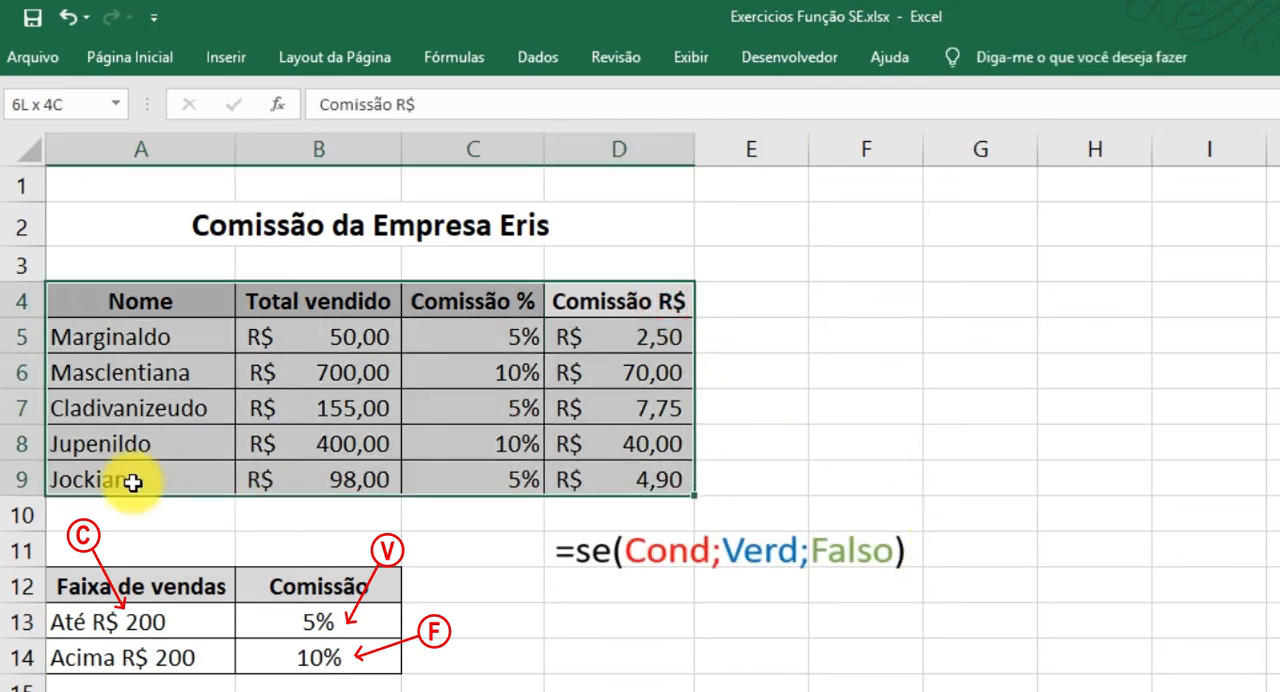
left_click(894, 394)
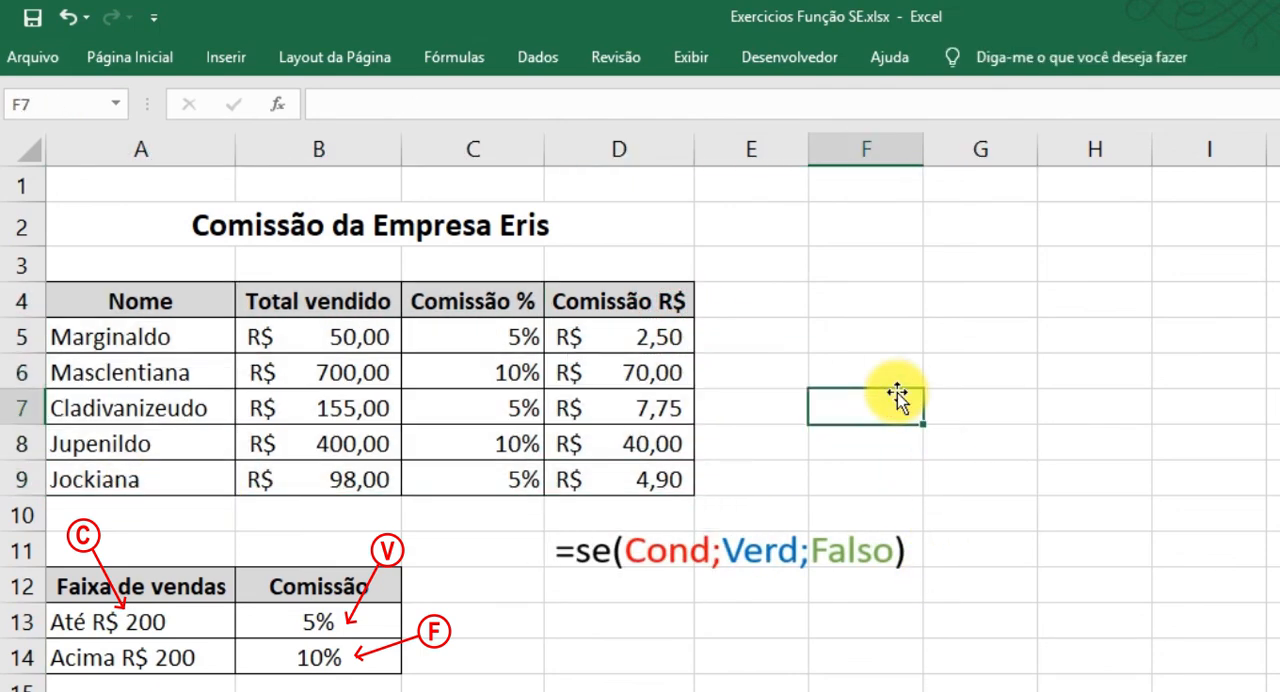